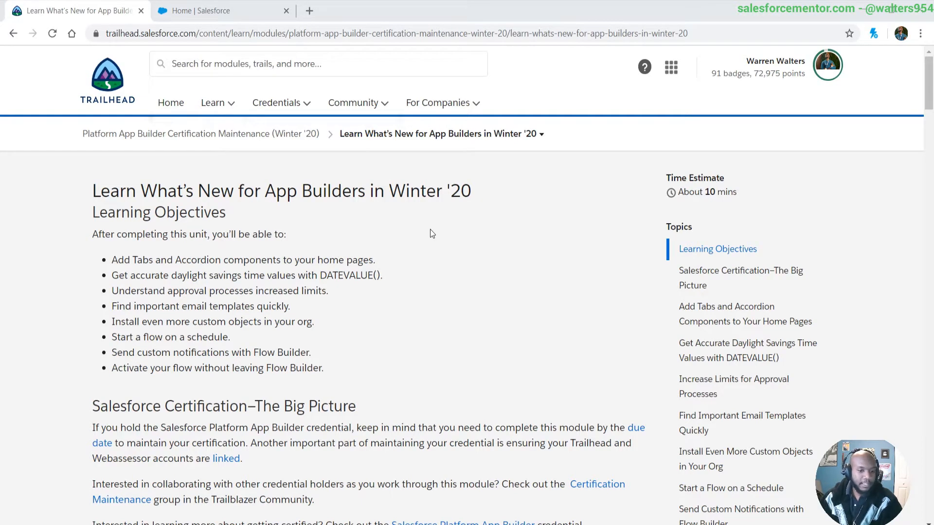
# Switch from the Trailhead unit to the SFMAutoWorks home page and open it for editing in Lightning App Builder.
pyautogui.scroll(-4, 405, 216)
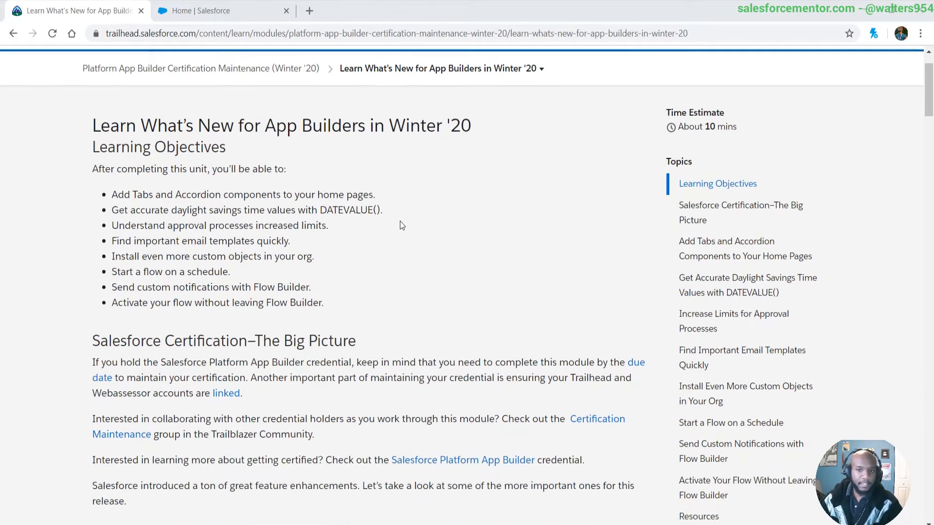
pyautogui.scroll(-6, 429, 264)
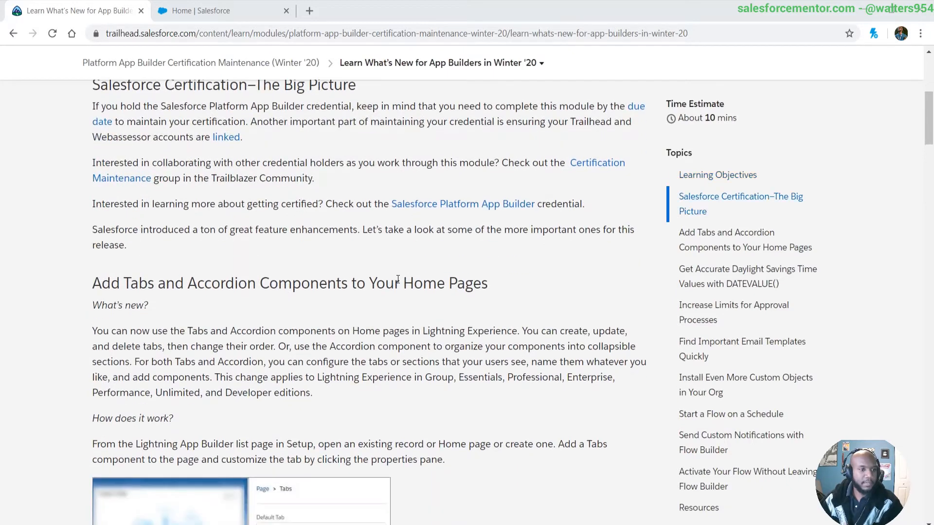
pyautogui.scroll(-1, 371, 290)
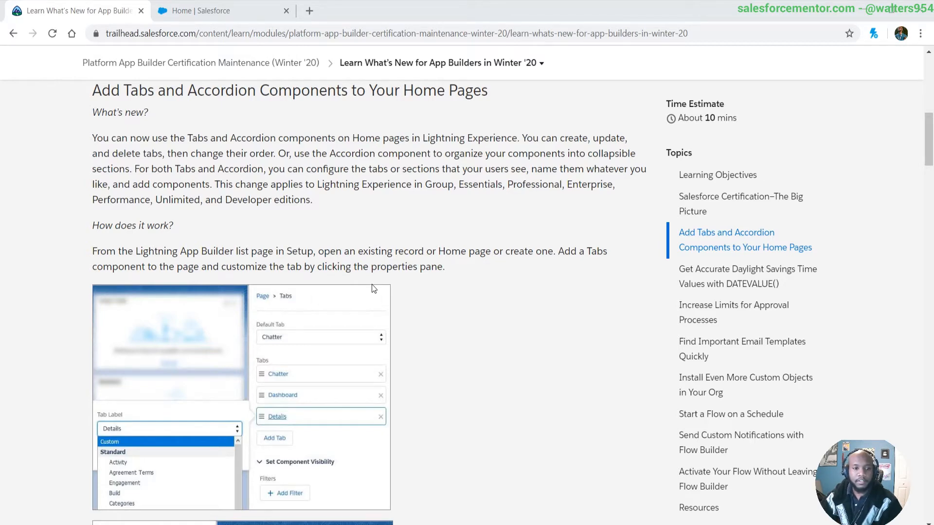
pyautogui.click(209, 10)
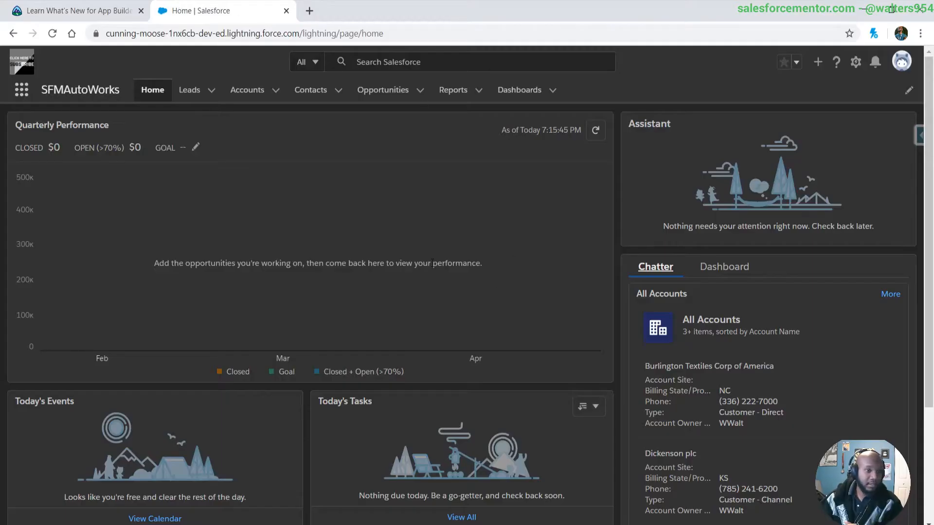
pyautogui.click(856, 62)
pyautogui.click(821, 207)
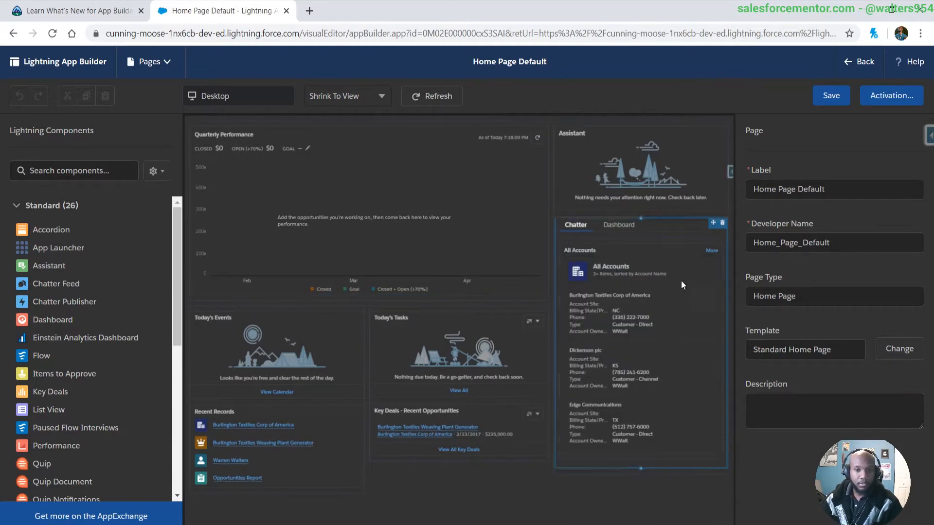
# Inspect the Tabs component's Chatter and Dashboard tabs and the sections of the accordion nested in the Dashboard tab.
pyautogui.click(669, 220)
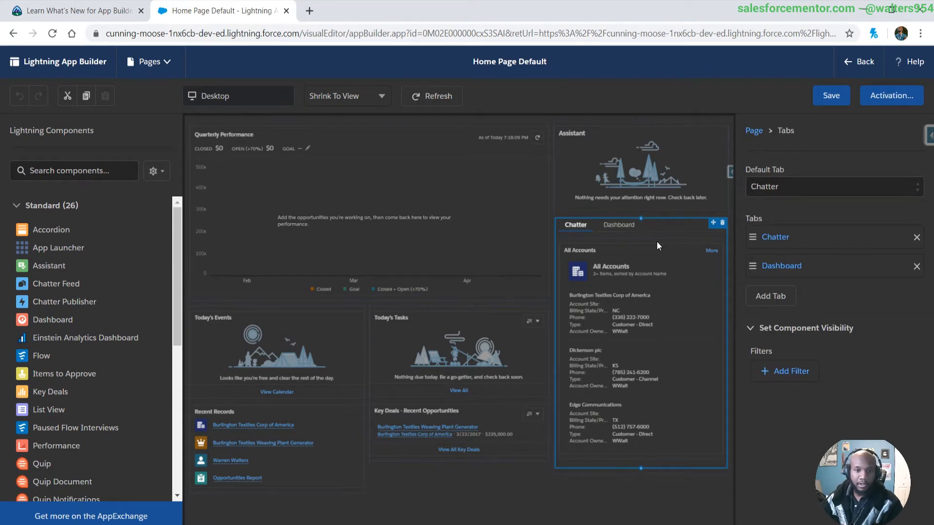
pyautogui.click(613, 232)
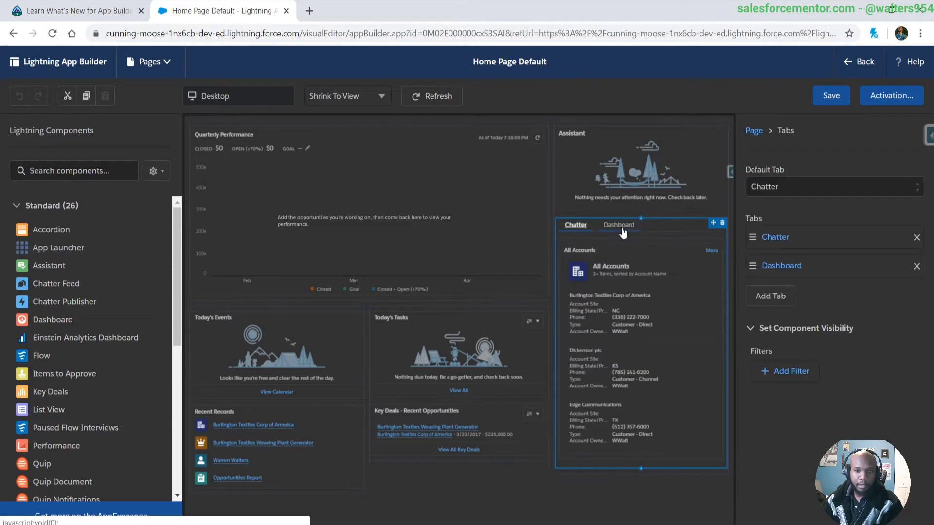
pyautogui.click(623, 233)
pyautogui.click(567, 253)
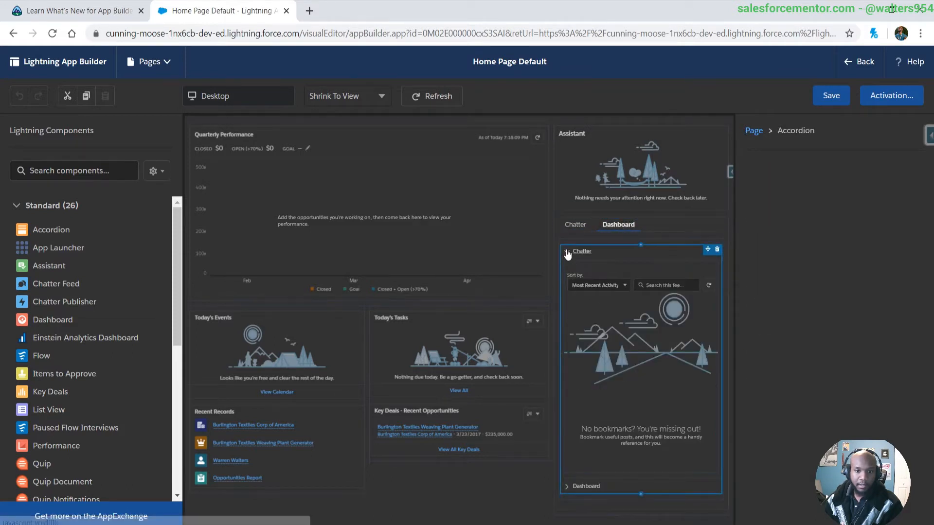
pyautogui.click(568, 486)
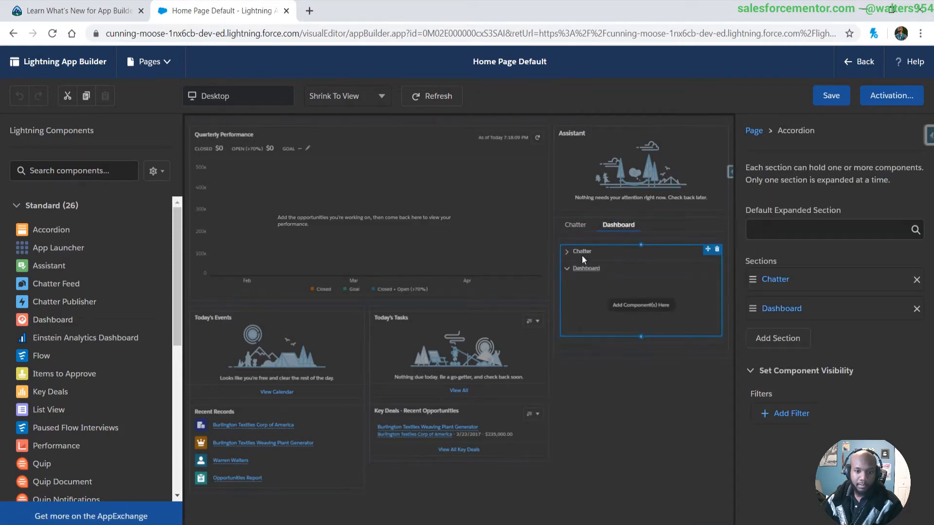
# Add the Key Deals component to the Dashboard section of the accordion in the Dashboard tab.
pyautogui.scroll(-2, 74, 365)
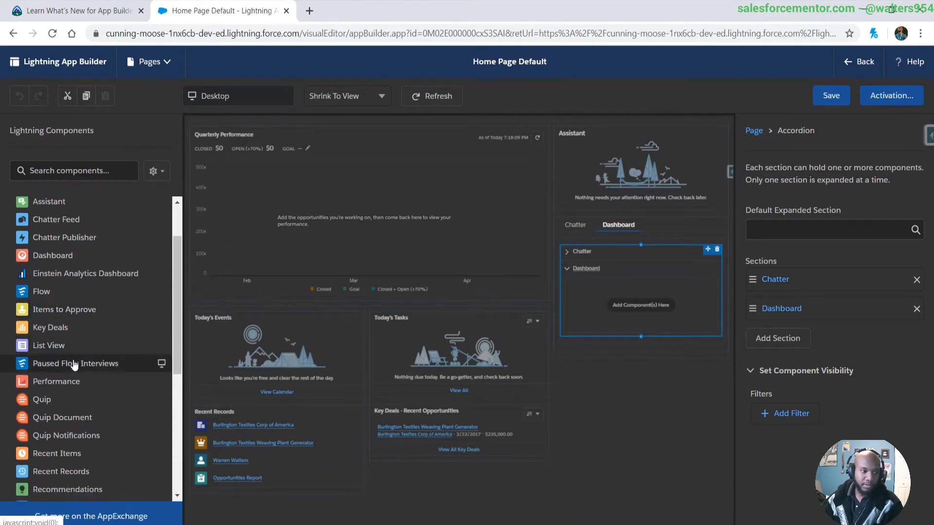
pyautogui.scroll(-4, 74, 365)
pyautogui.scroll(2, 73, 323)
pyautogui.moveTo(49, 263); pyautogui.dragTo(628, 280)
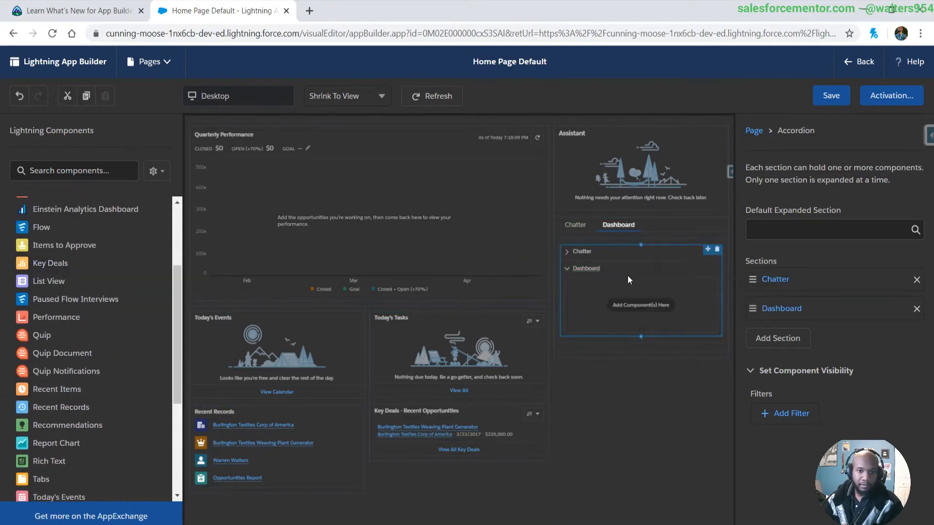
pyautogui.click(629, 270)
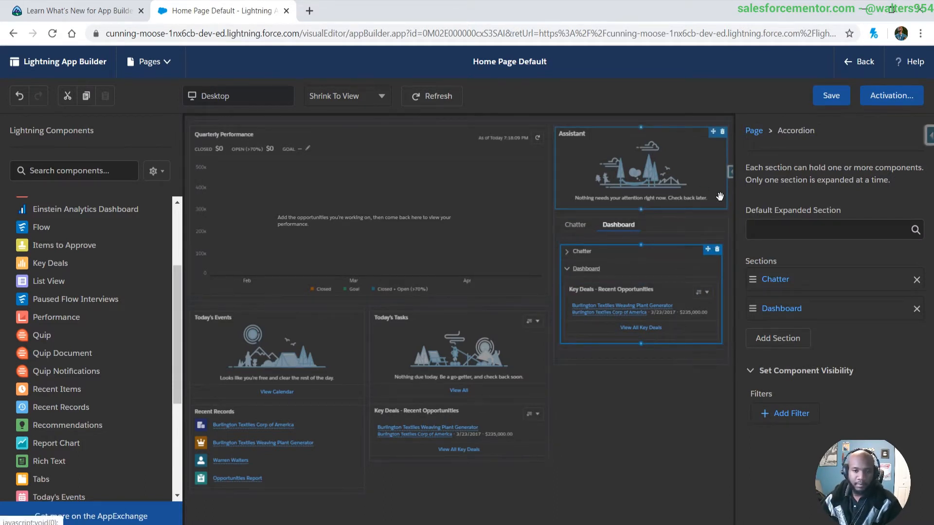
# Check the accordion's Chatter section and the Chatter tab, save the Home Page Default page and return to the home page.
pyautogui.click(577, 252)
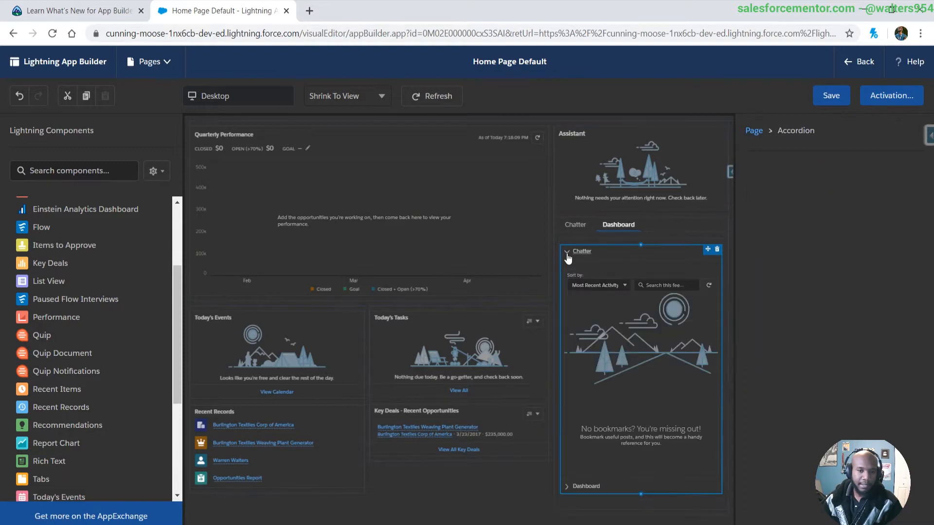
pyautogui.click(579, 234)
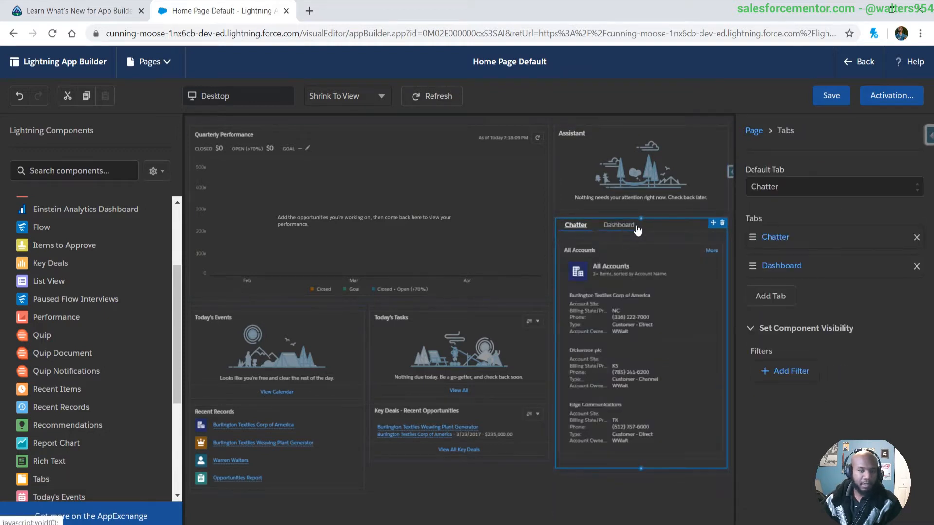
pyautogui.click(838, 106)
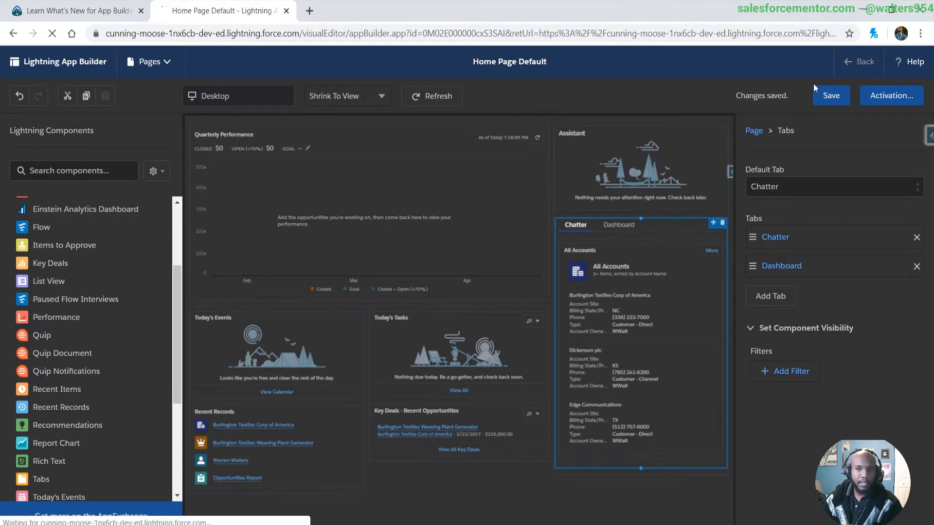
pyautogui.click(859, 61)
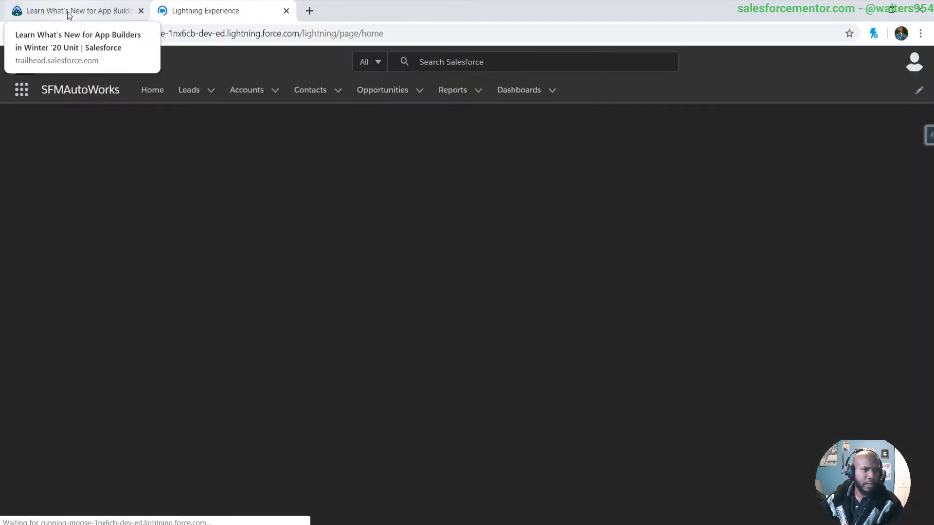
# Read the Trailhead unit's section on accurate daylight savings time values with DATEVALUE(), including the note about existing workarounds.
pyautogui.click(71, 14)
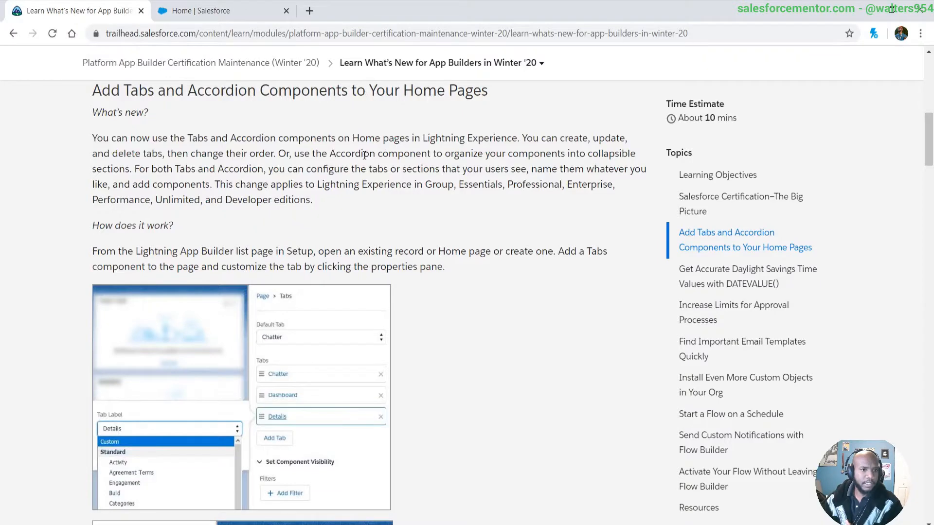
pyautogui.tripleClick(223, 184)
pyautogui.click(466, 200)
pyautogui.scroll(-7, 454, 208)
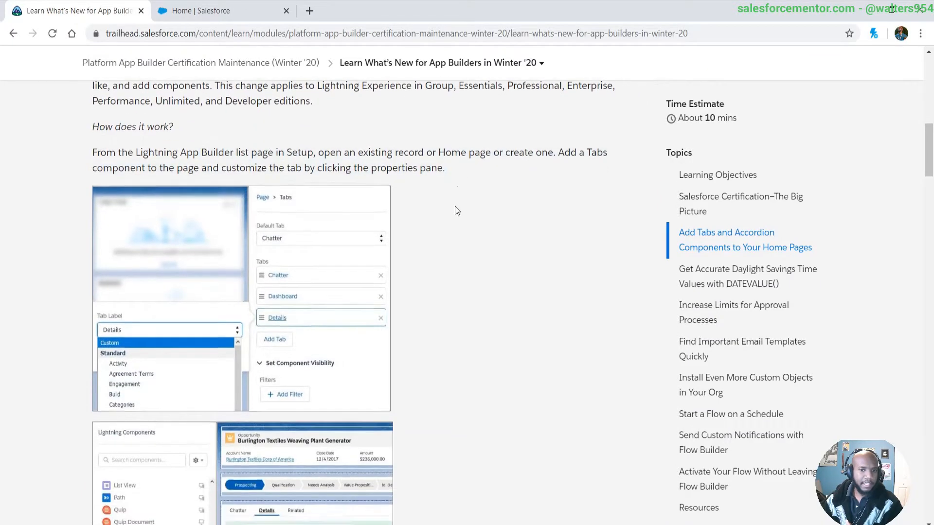
pyautogui.scroll(-4, 443, 211)
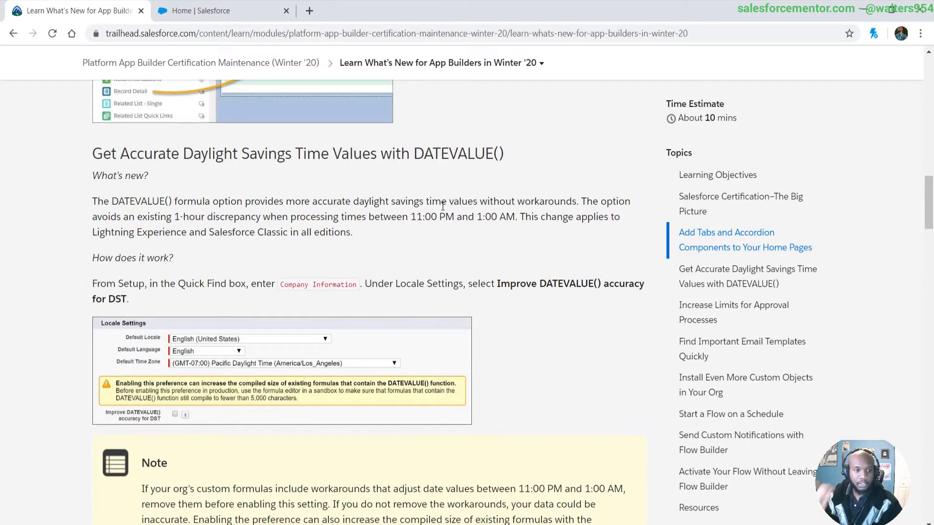
pyautogui.scroll(-1, 443, 206)
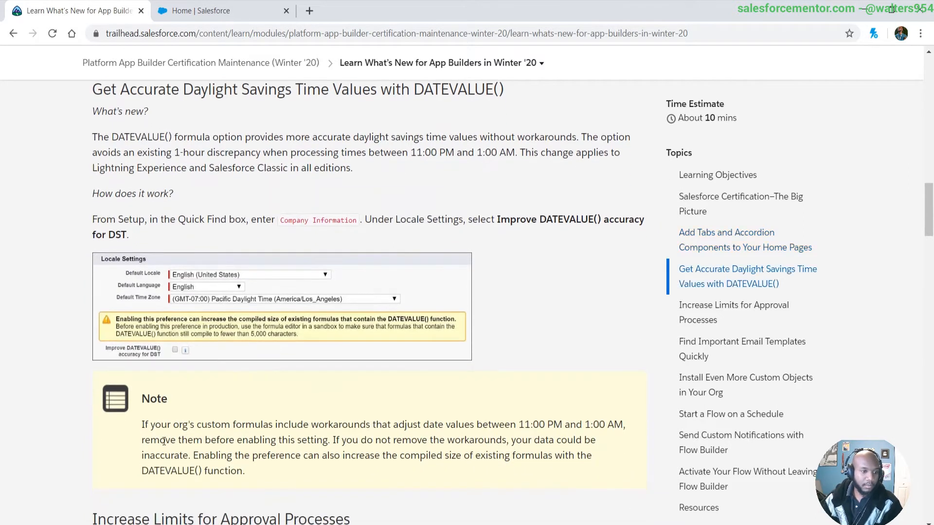
pyautogui.moveTo(154, 425); pyautogui.dragTo(544, 456)
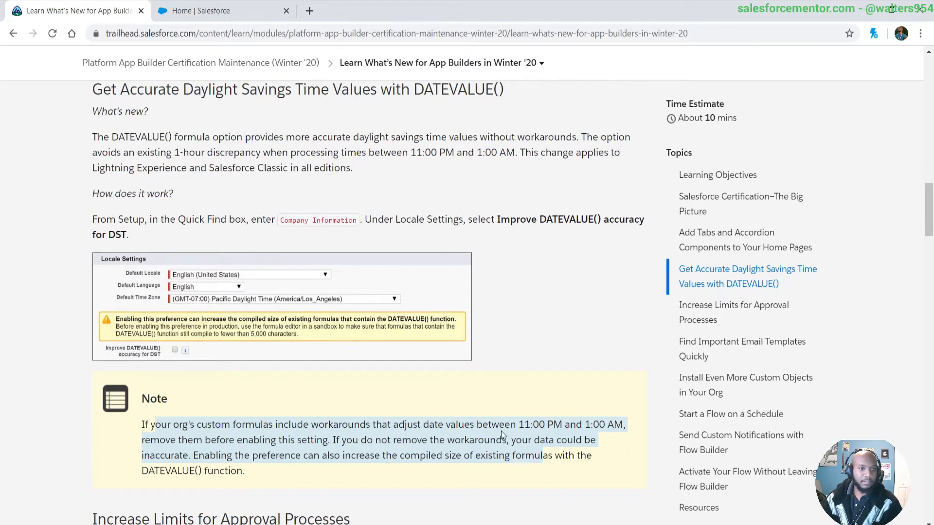
pyautogui.scroll(1, 244, 388)
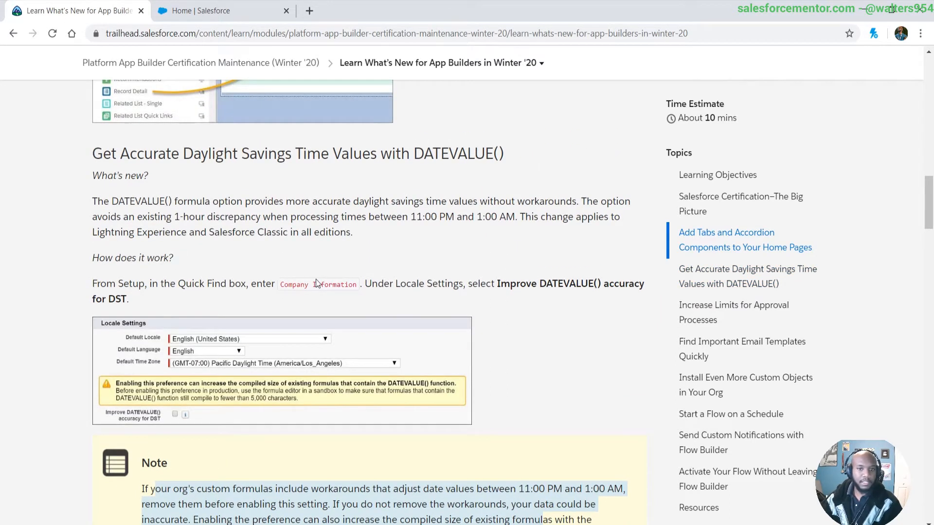
# Open Setup in the Salesforce org, find settings matching "company" and open Company Information.
pyautogui.click(234, 11)
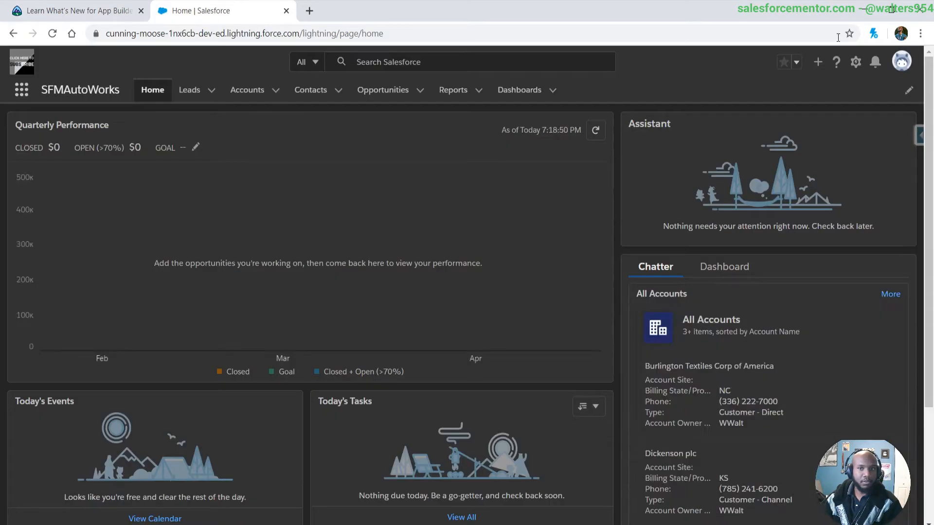
pyautogui.click(856, 61)
pyautogui.click(827, 98)
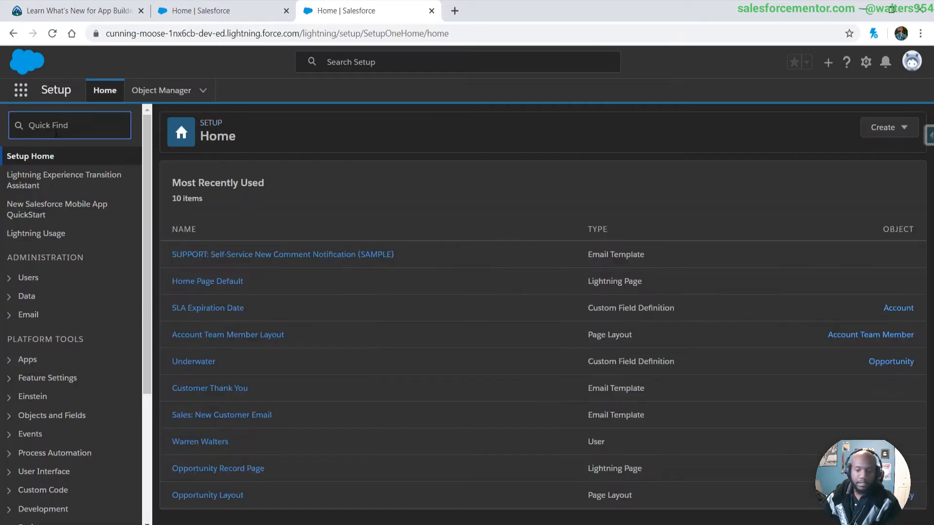
pyautogui.click(56, 133)
pyautogui.write('co')
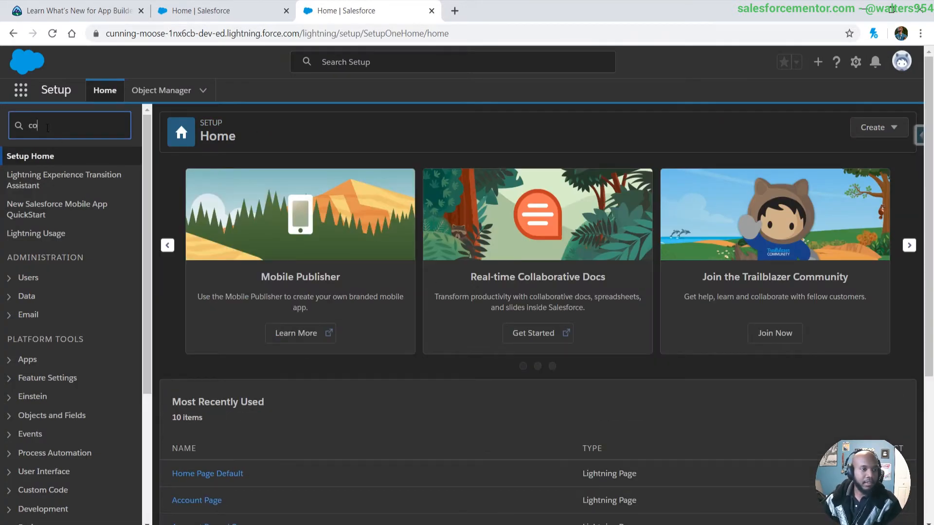
pyautogui.write('mpany')
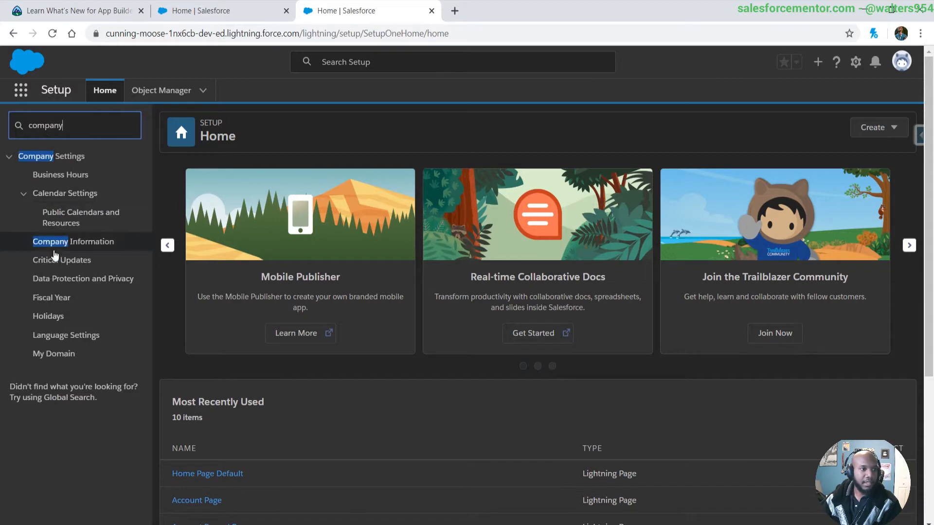
pyautogui.click(50, 246)
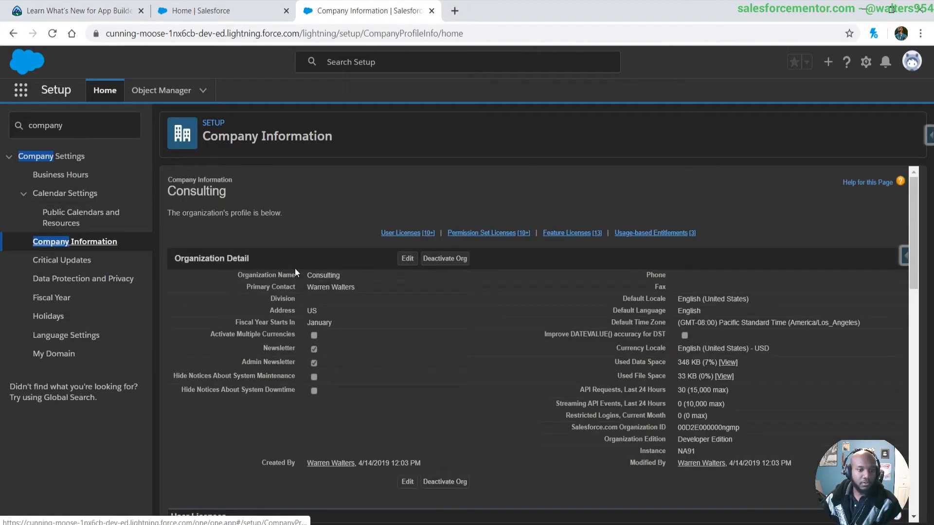
# Enable Improve DATEVALUE() accuracy for DST in the organization's locale settings and save the company information.
pyautogui.click(408, 258)
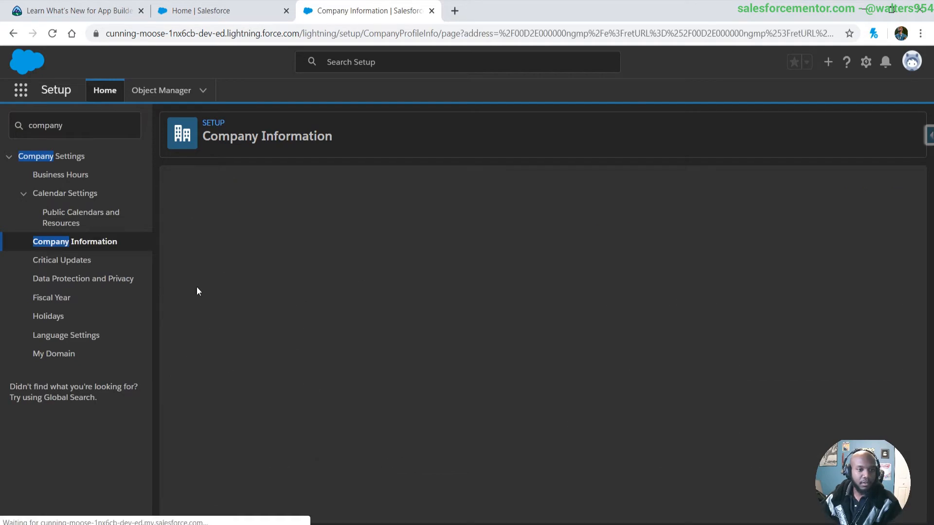
pyautogui.scroll(-4, 249, 280)
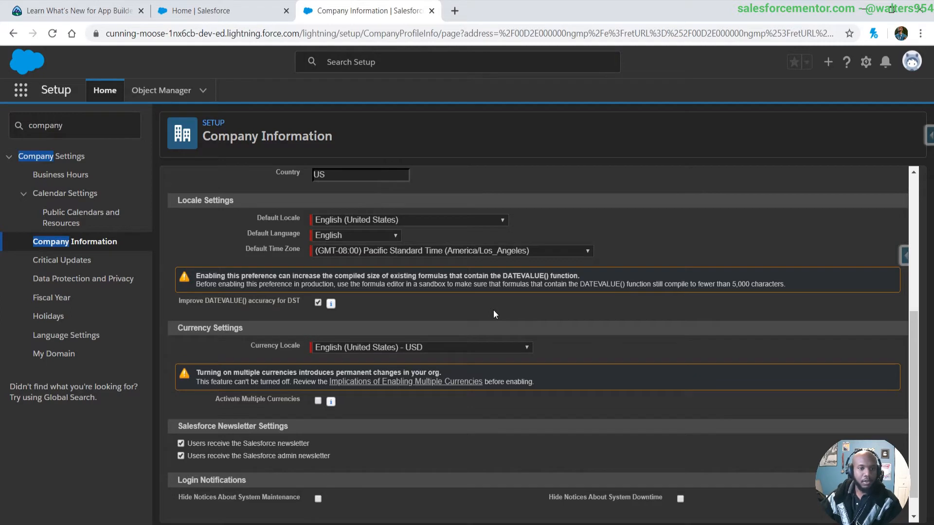
pyautogui.moveTo(222, 278); pyautogui.dragTo(428, 276)
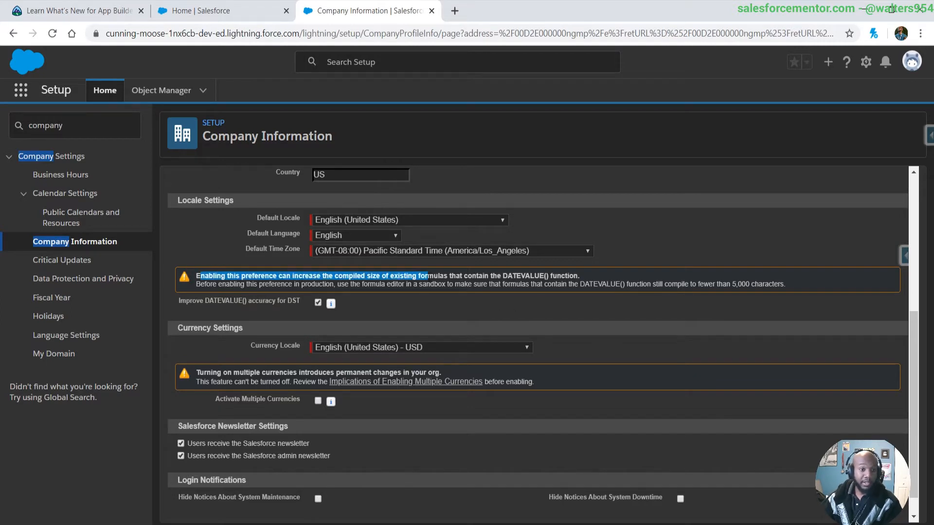
pyautogui.click(424, 286)
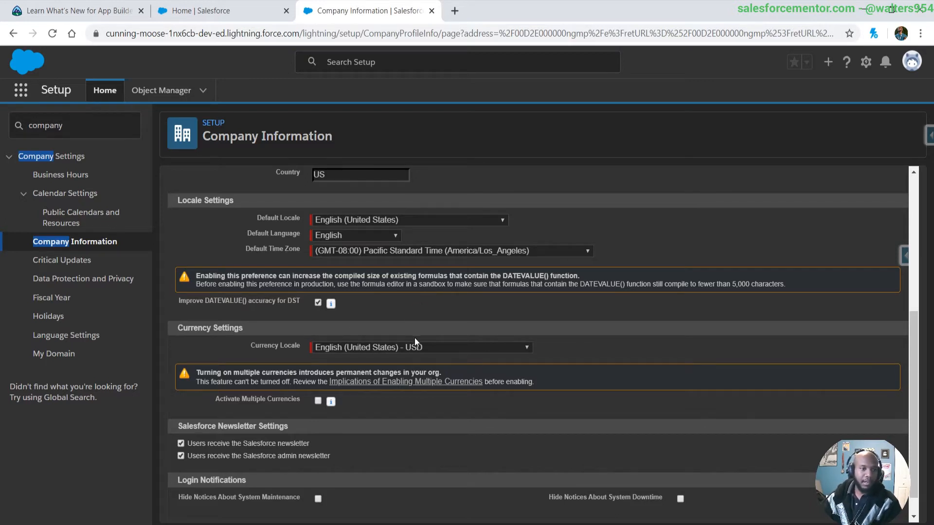
pyautogui.moveTo(419, 278)
pyautogui.mouseDown()
pyautogui.moveTo(524, 277)
pyautogui.moveTo(419, 277)
pyautogui.mouseUp()
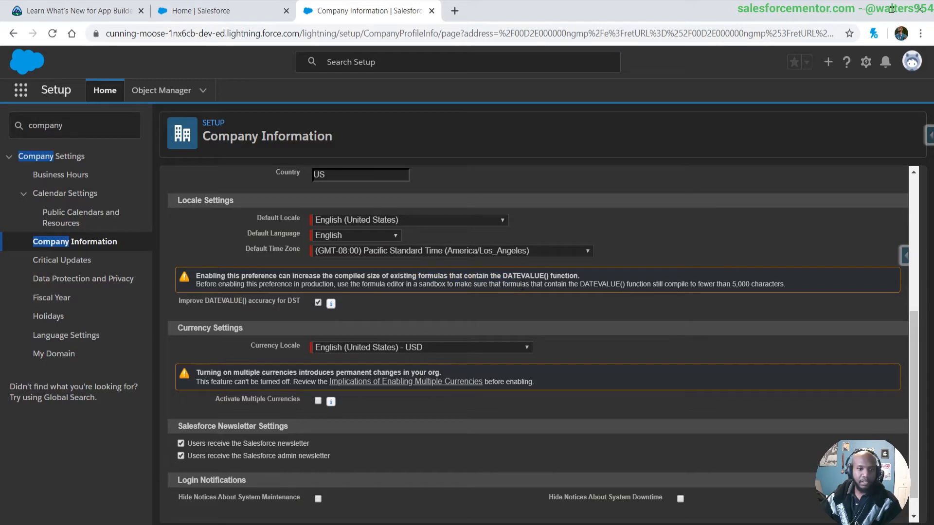
pyautogui.scroll(5, 510, 292)
pyautogui.scroll(-3, 509, 291)
pyautogui.scroll(-10, 509, 295)
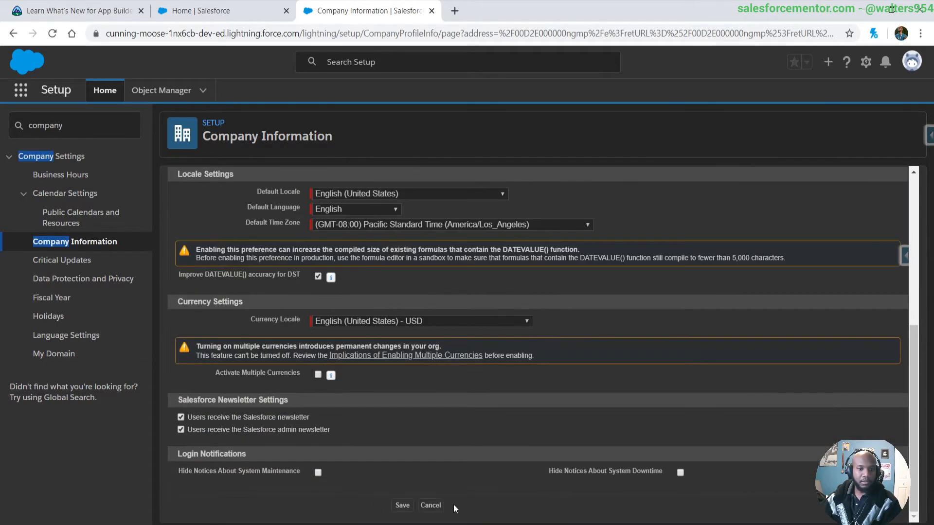
pyautogui.click(407, 507)
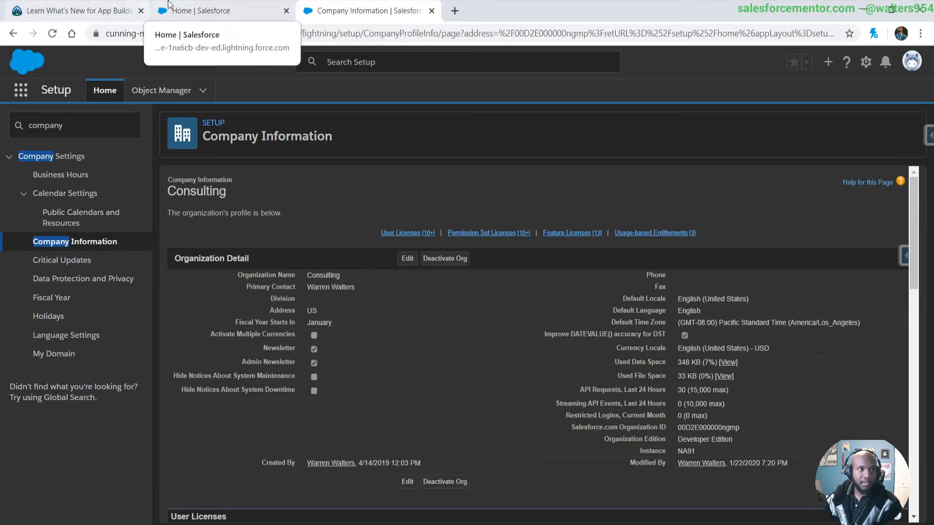
# Return to the Trailhead unit and read the section on increased active and total limits for approval processes.
pyautogui.click(78, 10)
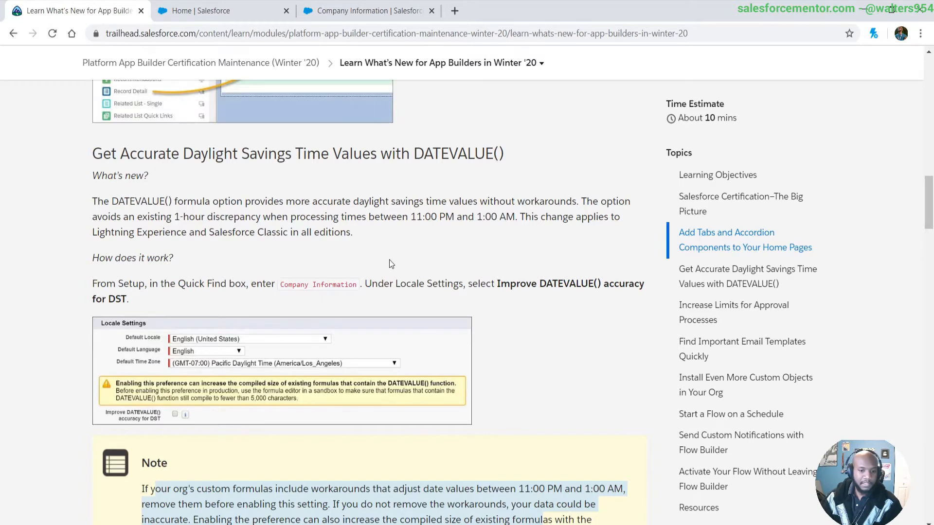
pyautogui.scroll(-6, 384, 273)
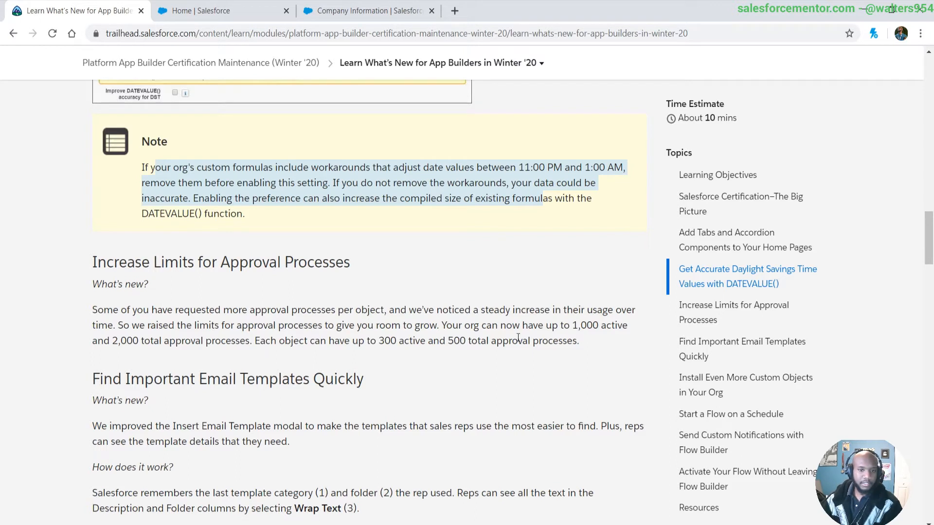
pyautogui.scroll(-1, 544, 311)
pyautogui.moveTo(575, 261); pyautogui.dragTo(620, 262)
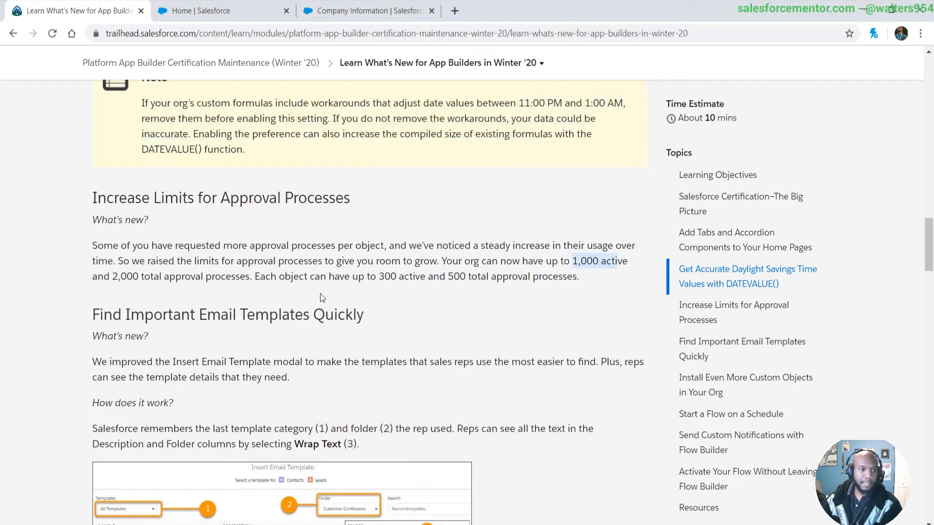
pyautogui.click(211, 291)
pyautogui.moveTo(127, 276); pyautogui.dragTo(272, 276)
pyautogui.click(296, 277)
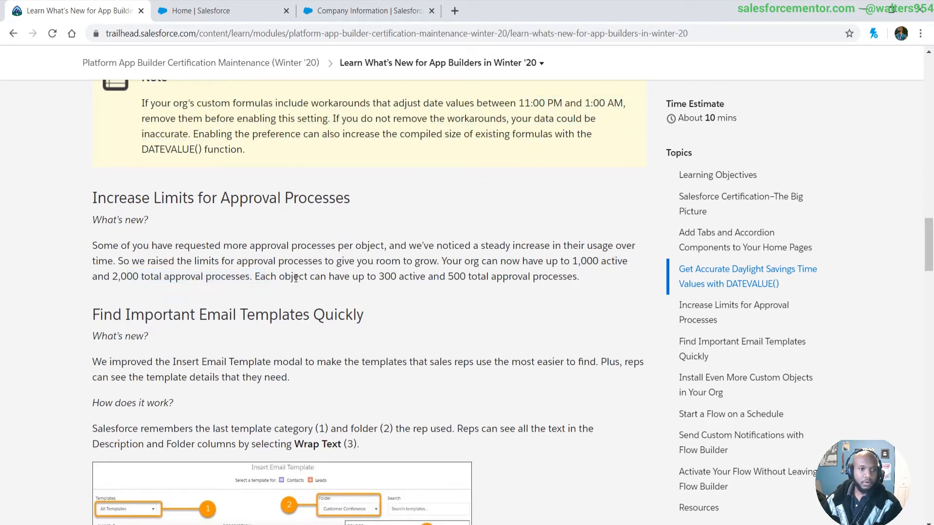
pyautogui.moveTo(379, 276); pyautogui.dragTo(488, 277)
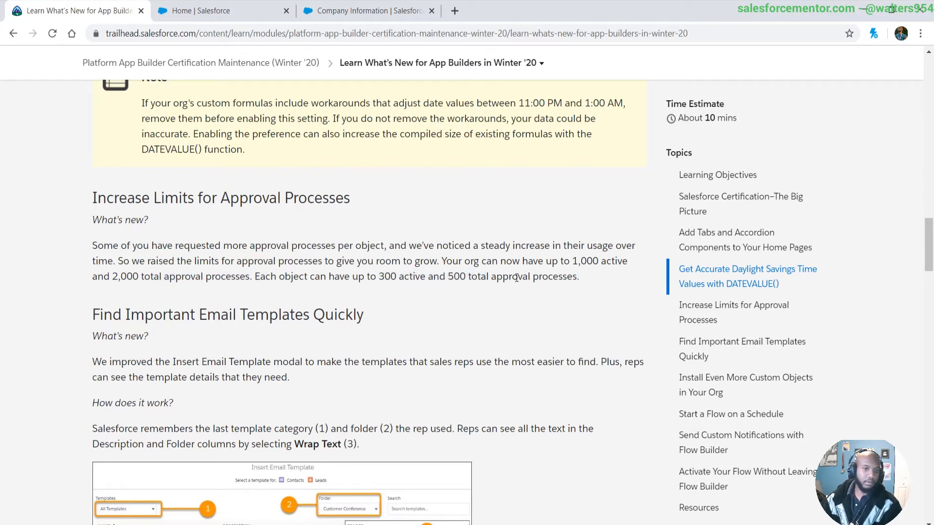
pyautogui.moveTo(379, 276); pyautogui.dragTo(468, 276)
pyautogui.click(459, 229)
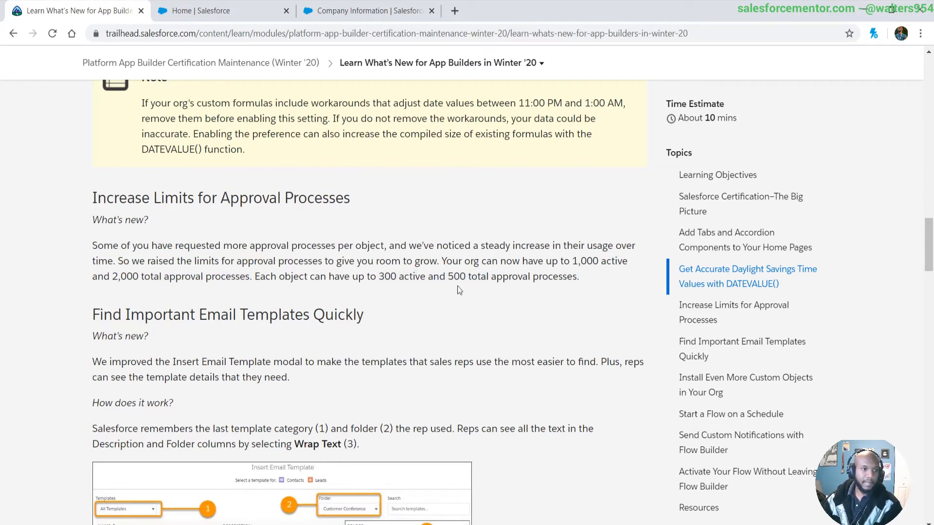
pyautogui.scroll(3, 413, 350)
pyautogui.scroll(3, 413, 351)
pyautogui.scroll(-9, 397, 348)
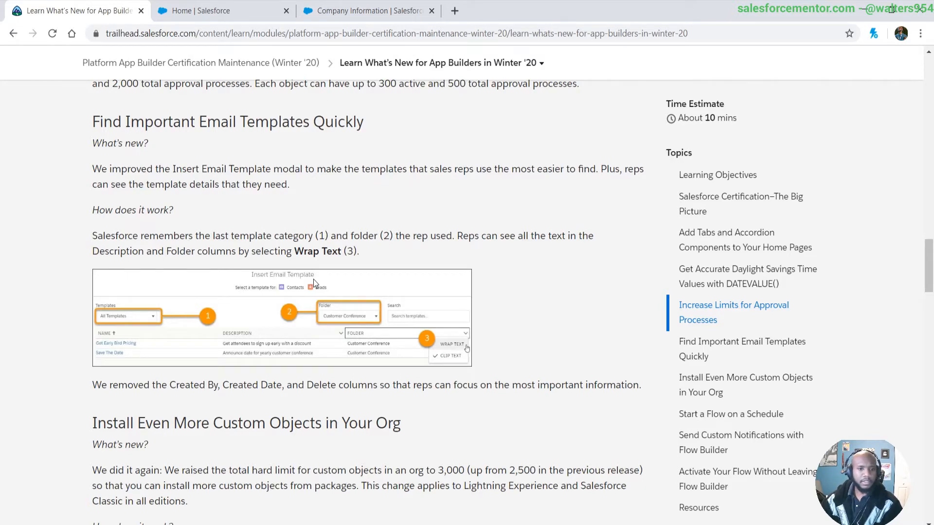
# In the Salesforce org, open the Burlington Textiles Weaving Plant Generator opportunity and start an email from its activity area.
pyautogui.click(209, 11)
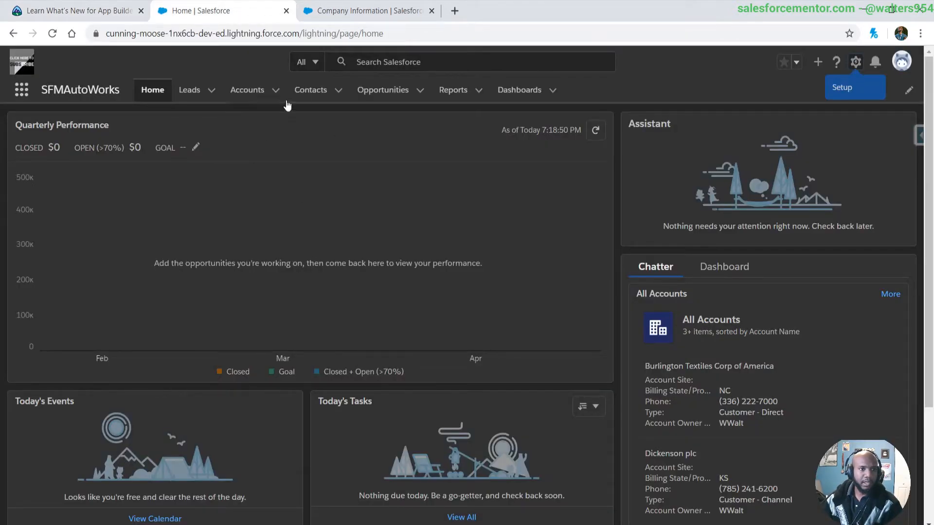
pyautogui.click(369, 93)
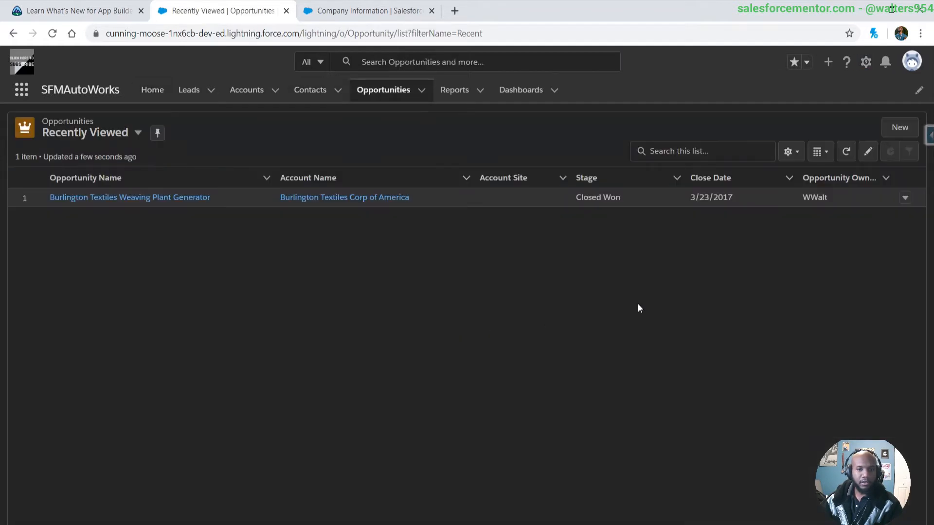
pyautogui.click(105, 198)
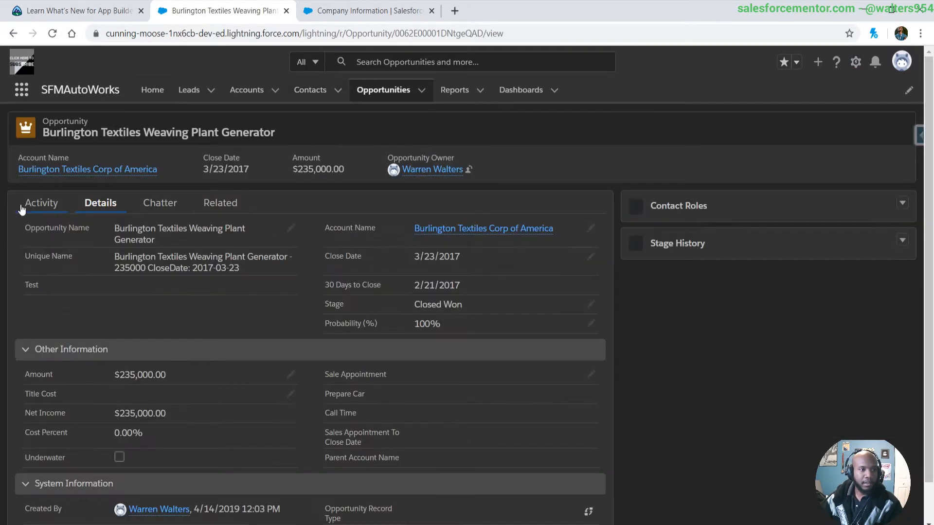
pyautogui.click(22, 207)
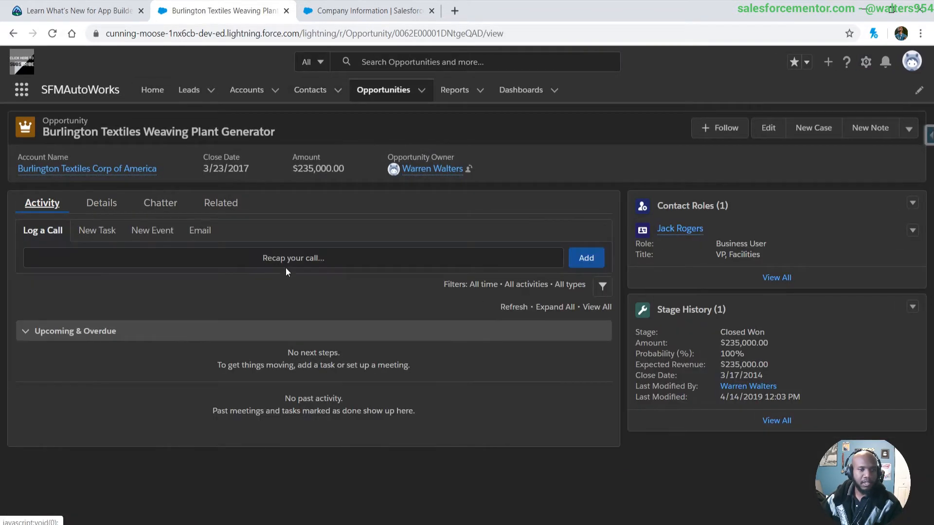
pyautogui.click(176, 233)
pyautogui.click(191, 230)
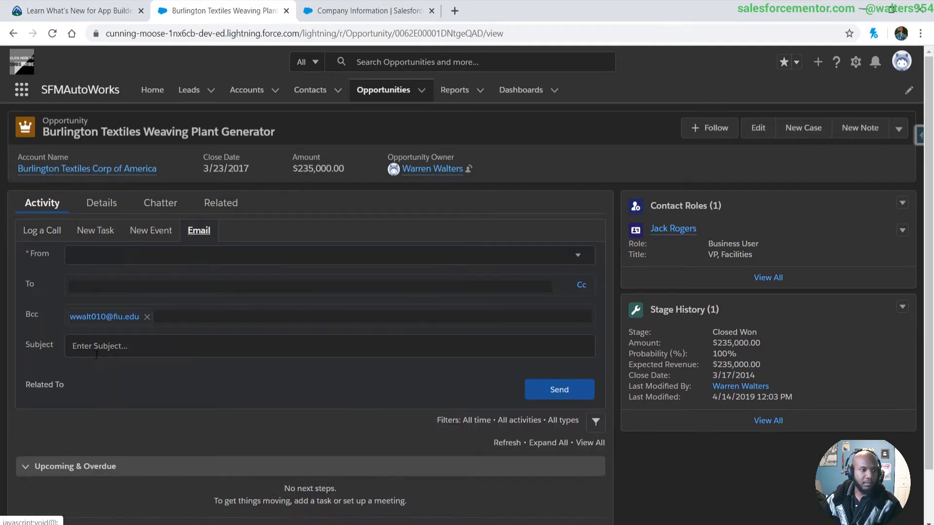
pyautogui.scroll(-1, 84, 408)
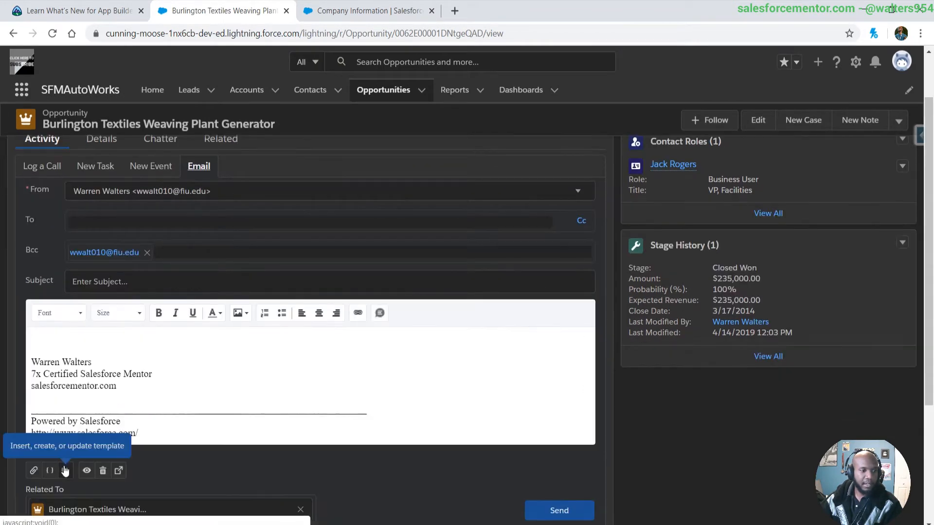
# Wrap the Folder and Description column text in the email template picker and insert the Support: Case Created (Phone Inquiries) template.
pyautogui.click(65, 470)
pyautogui.click(86, 315)
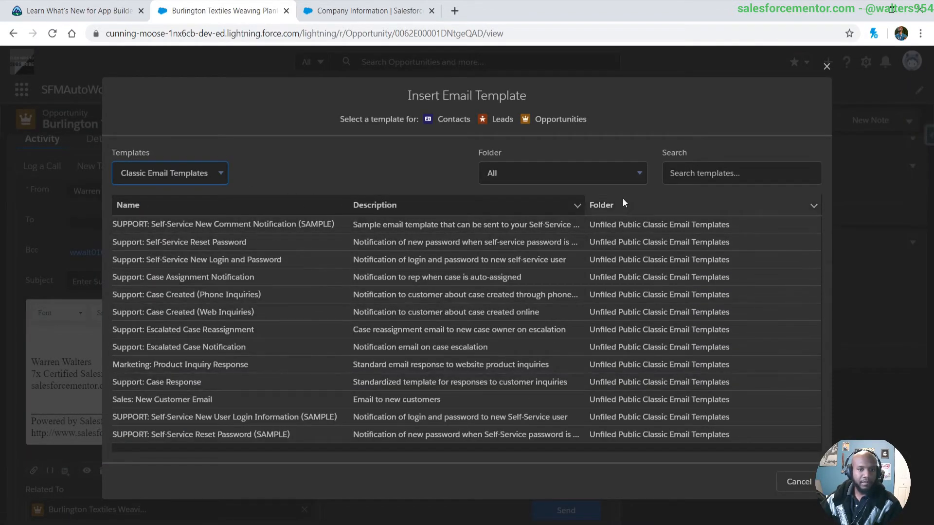
pyautogui.click(812, 206)
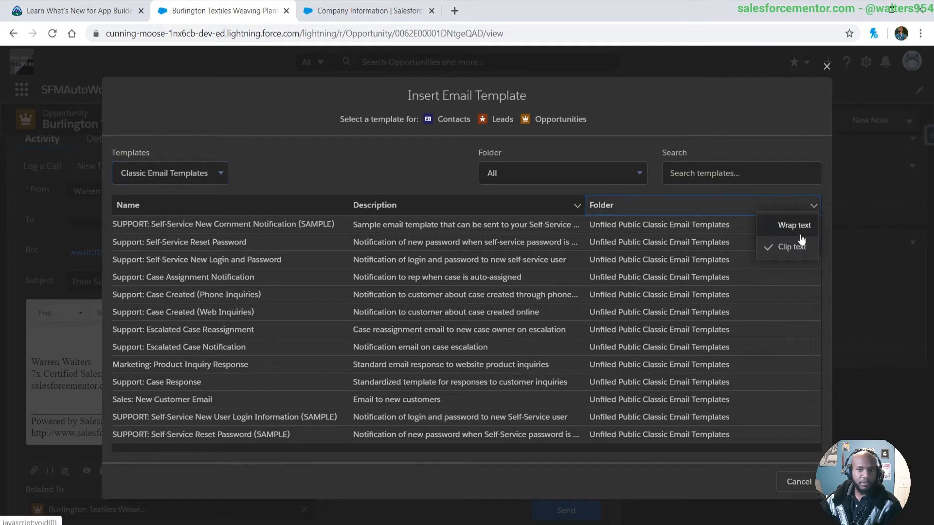
pyautogui.click(798, 223)
pyautogui.click(576, 206)
pyautogui.click(591, 225)
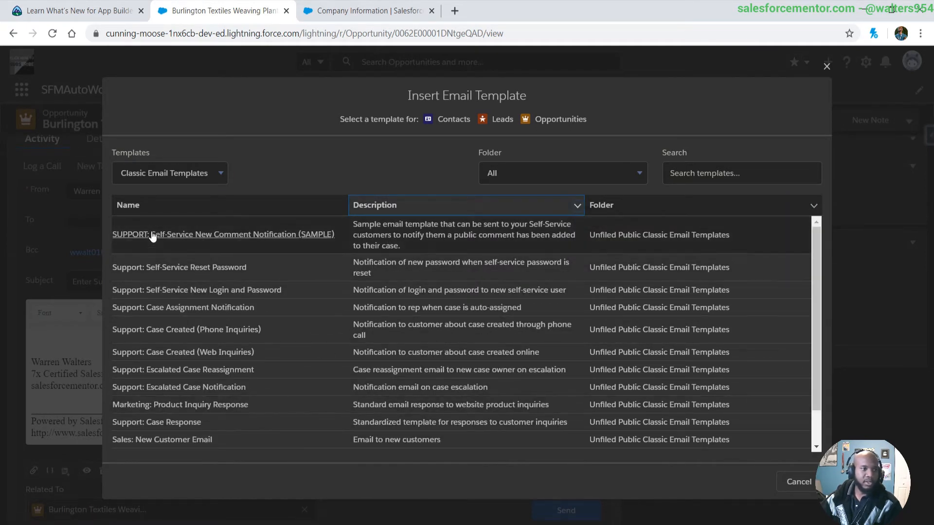
pyautogui.click(160, 330)
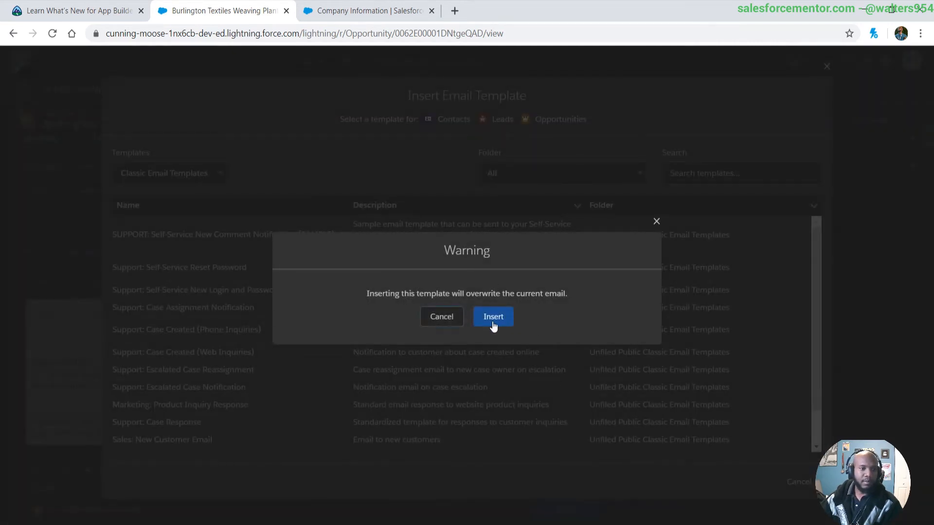
pyautogui.click(493, 321)
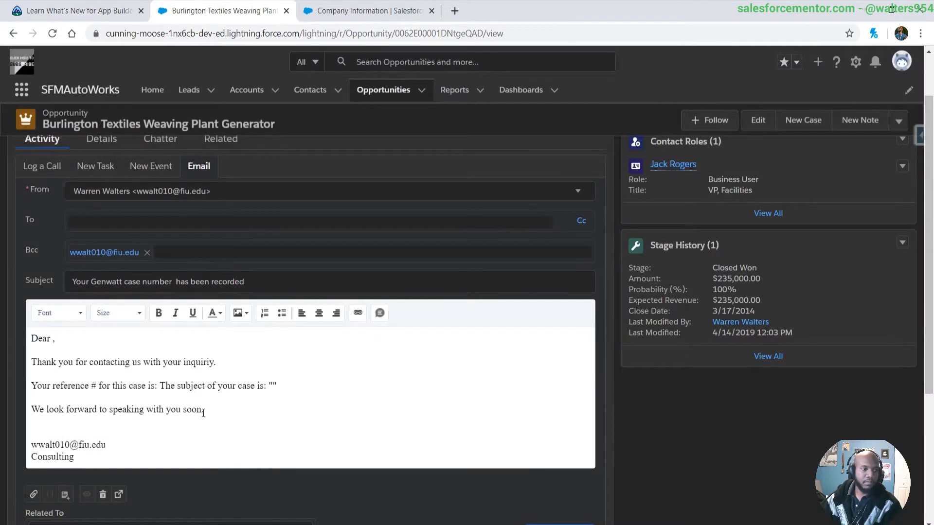
# Reopen the email template picker and filter it to the Unfiled Public Classic Email Templates folder.
pyautogui.click(65, 494)
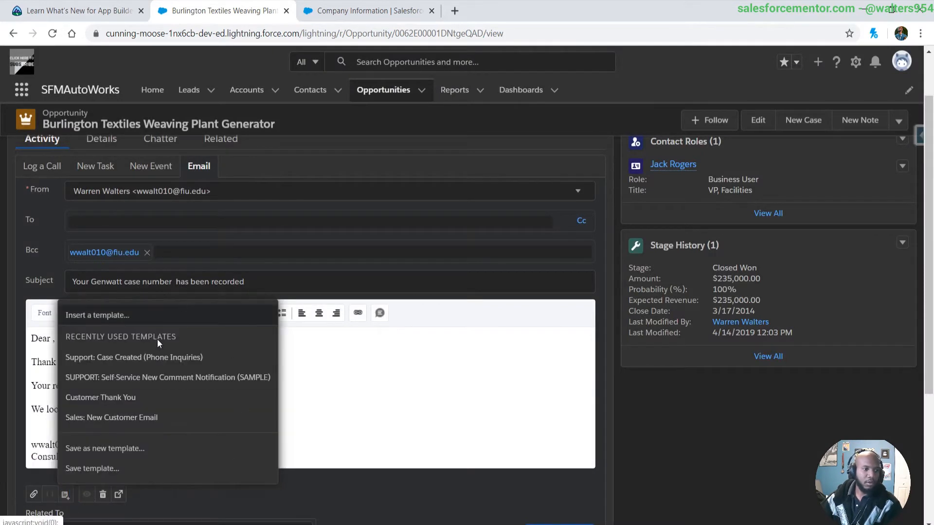
pyautogui.click(94, 319)
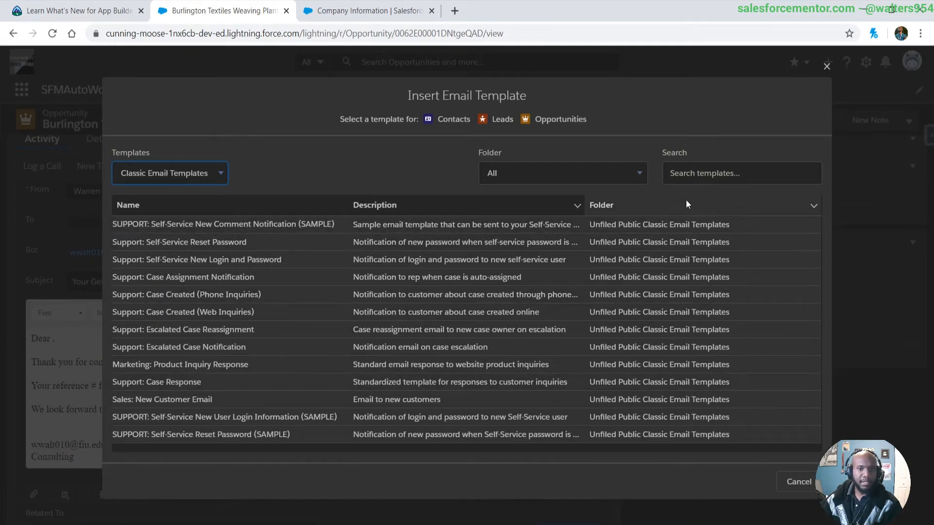
pyautogui.click(598, 176)
pyautogui.click(520, 211)
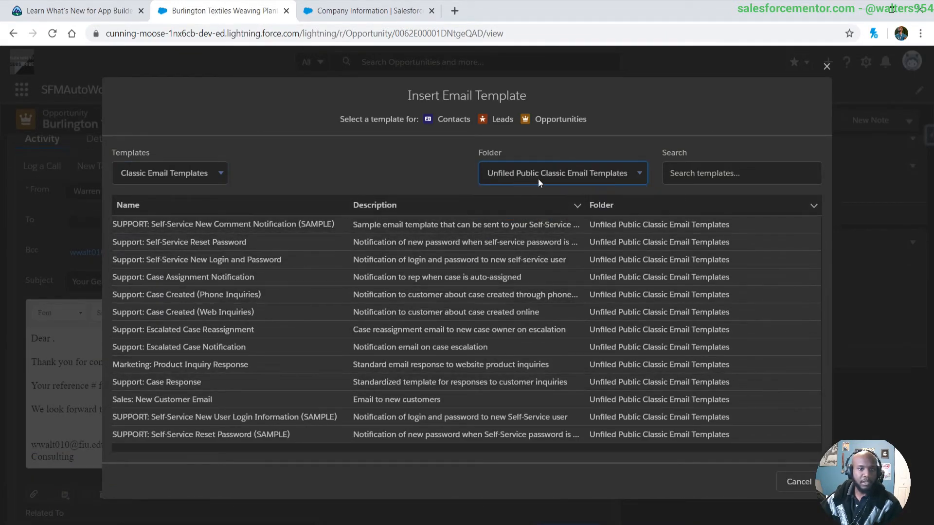
# Go back to the Trailhead unit and review the section on finding important email templates quickly.
pyautogui.click(74, 15)
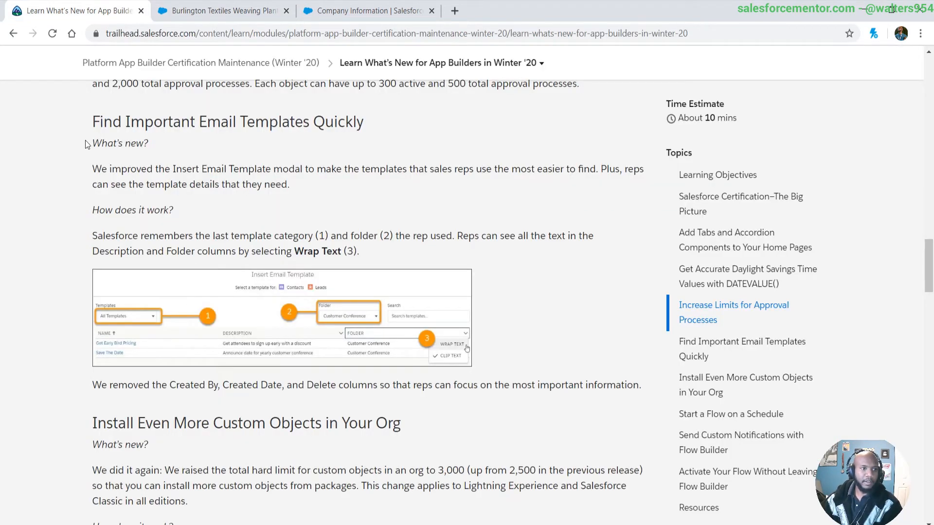
pyautogui.moveTo(88, 144); pyautogui.dragTo(380, 231)
pyautogui.click(380, 232)
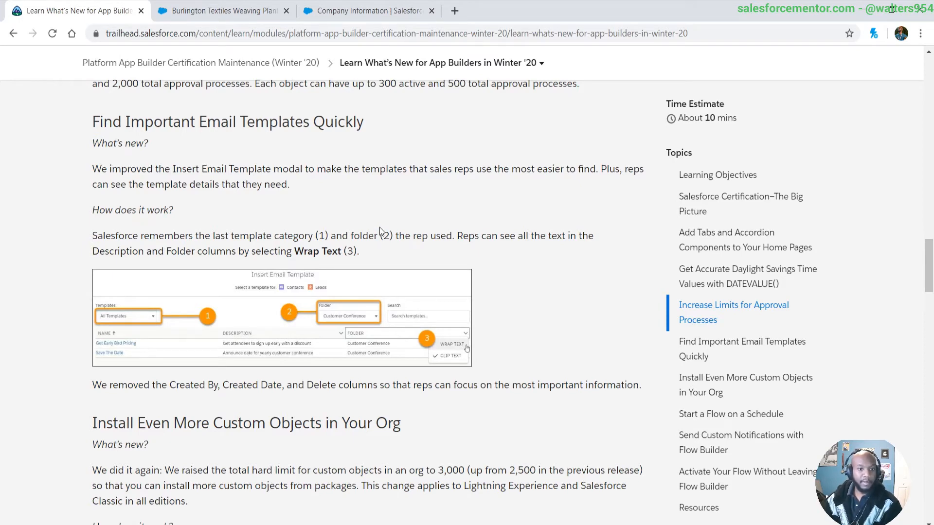
# Read the section on installing more custom objects, including the limits for created objects and those from managed packages.
pyautogui.scroll(-6, 380, 231)
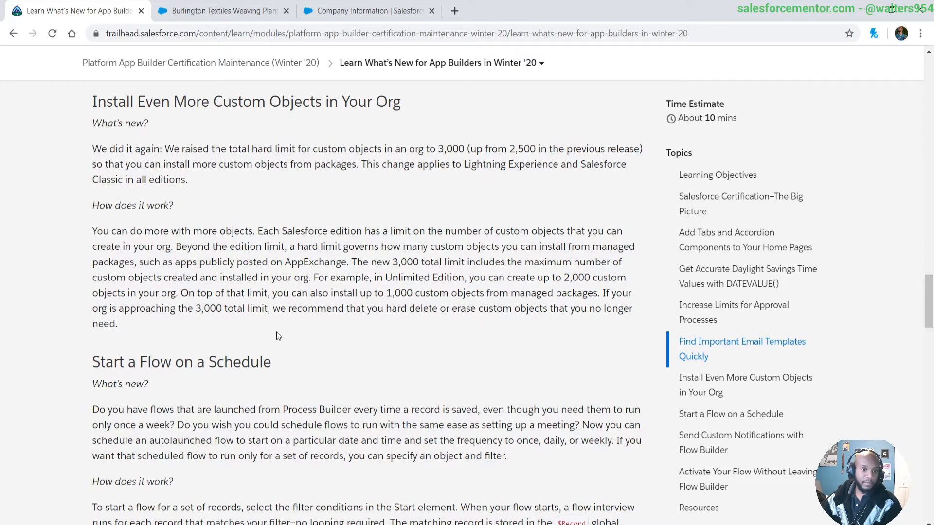
pyautogui.moveTo(179, 233); pyautogui.dragTo(316, 294)
pyautogui.click(355, 302)
pyautogui.scroll(-1, 355, 302)
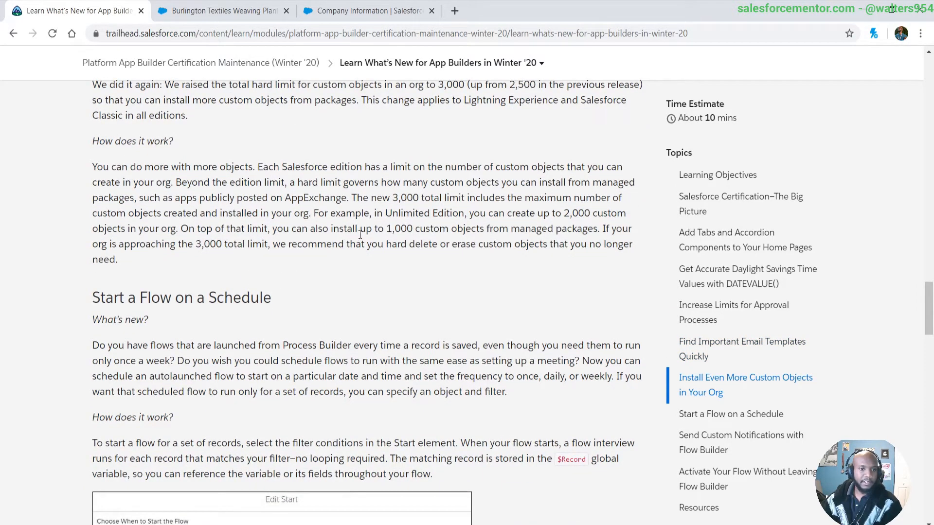
pyautogui.moveTo(377, 229); pyautogui.dragTo(409, 231)
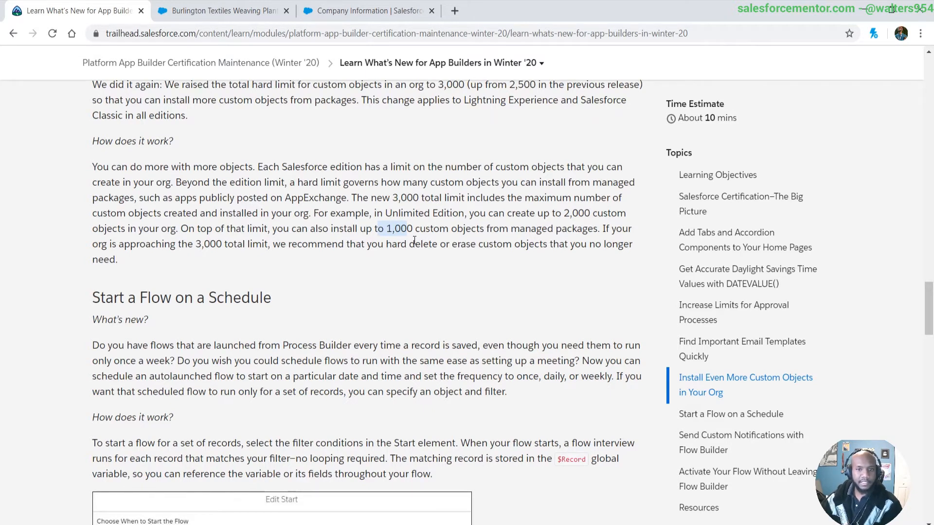
pyautogui.moveTo(553, 214); pyautogui.dragTo(618, 215)
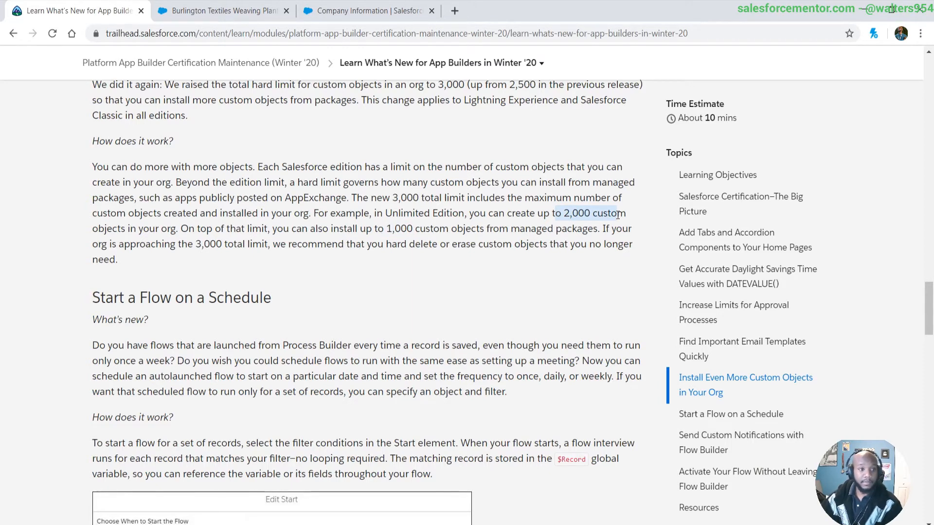
# Read the section on starting a flow on a schedule, including the execution limit note and the $Record global variable.
pyautogui.scroll(-3, 373, 319)
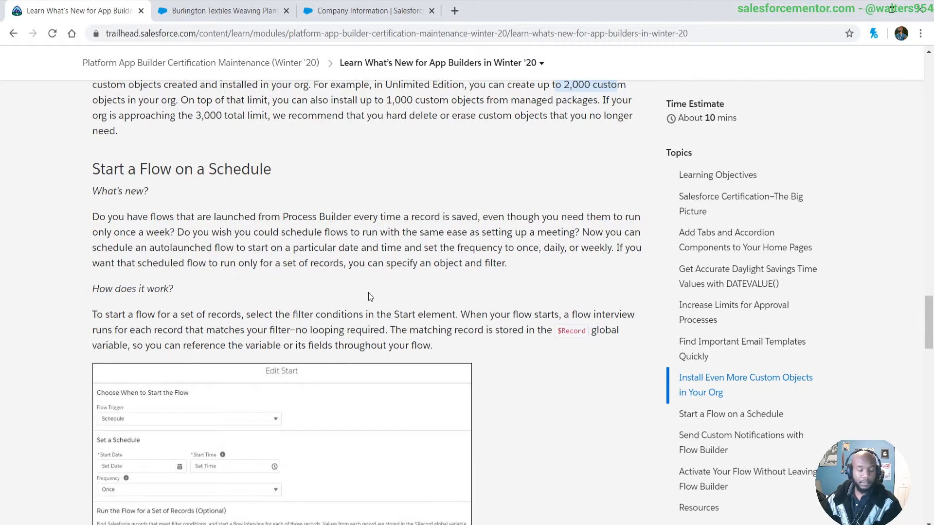
pyautogui.scroll(-1, 312, 398)
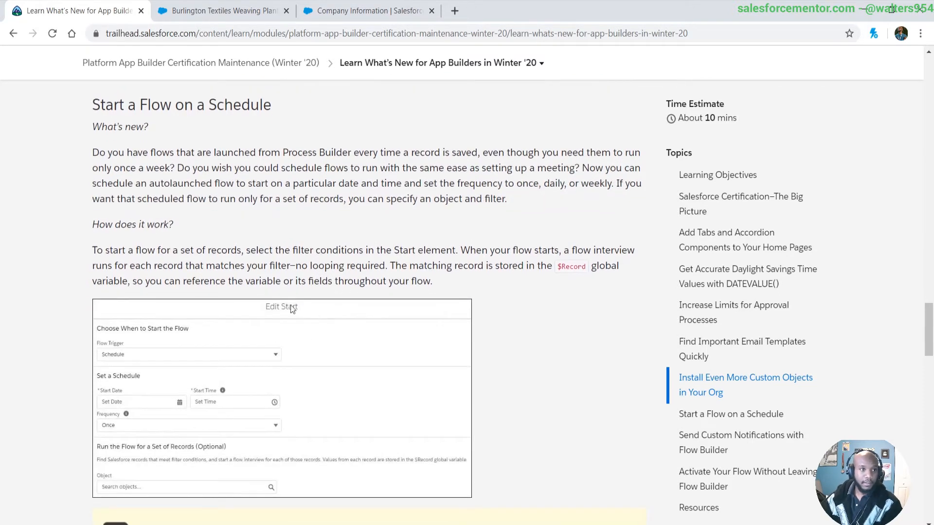
pyautogui.moveTo(142, 94); pyautogui.dragTo(237, 106)
pyautogui.click(243, 196)
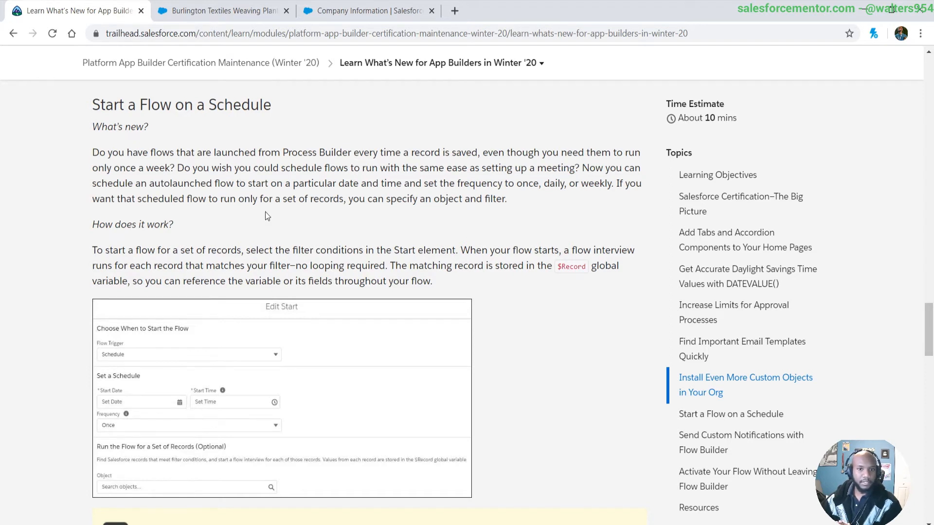
pyautogui.scroll(-1, 264, 216)
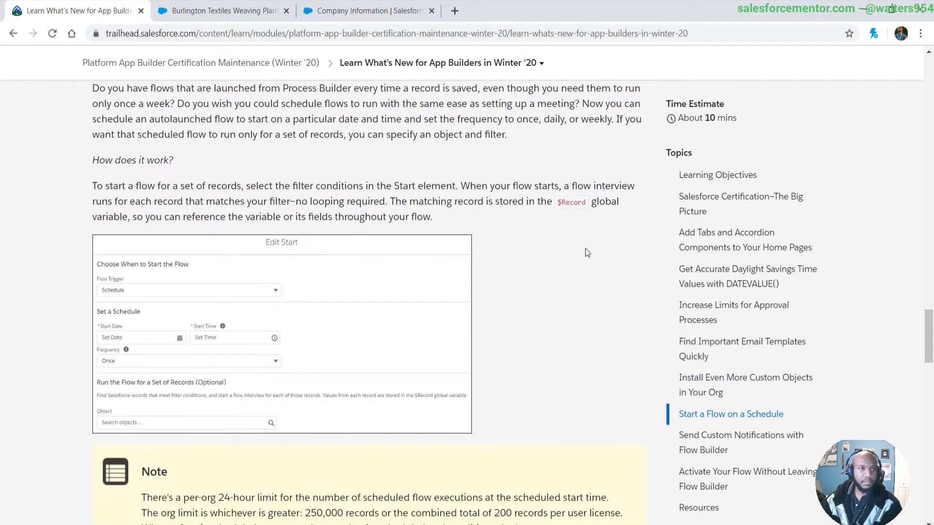
pyautogui.scroll(-1, 585, 250)
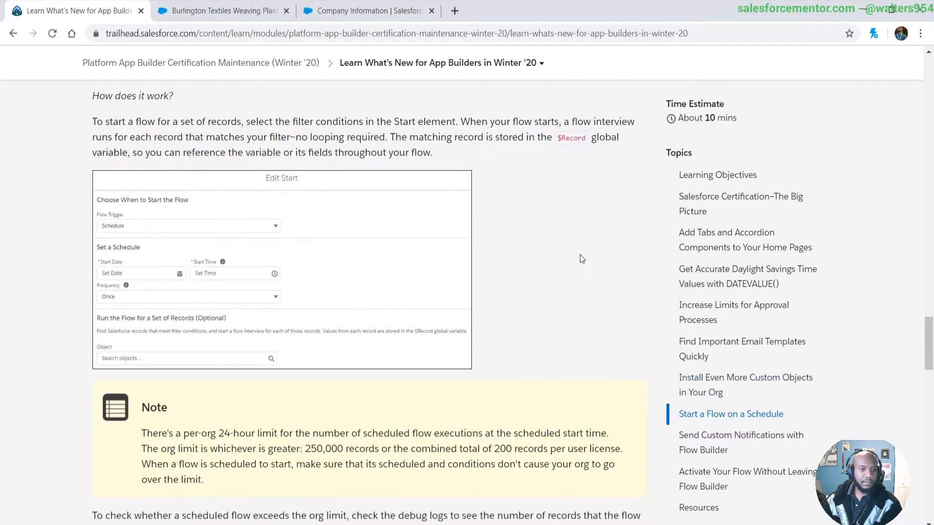
pyautogui.scroll(1, 582, 259)
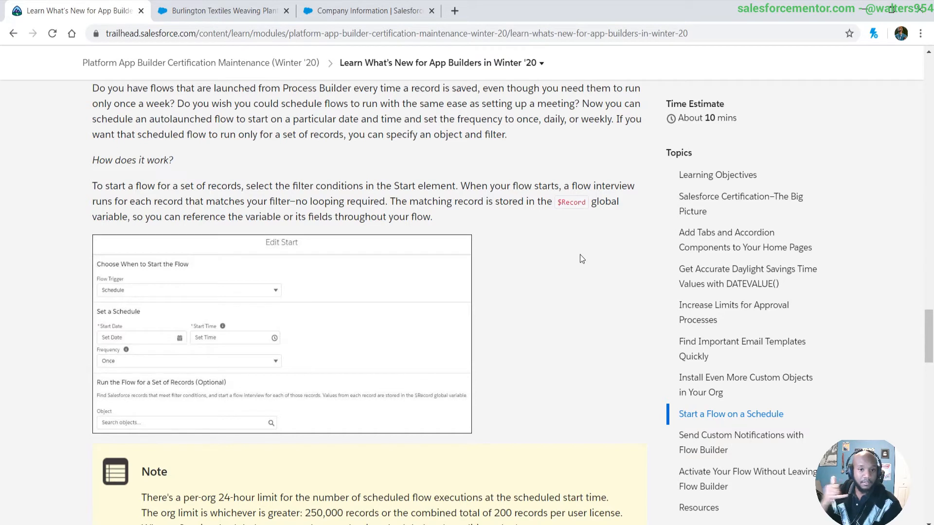
pyautogui.moveTo(391, 202); pyautogui.dragTo(617, 218)
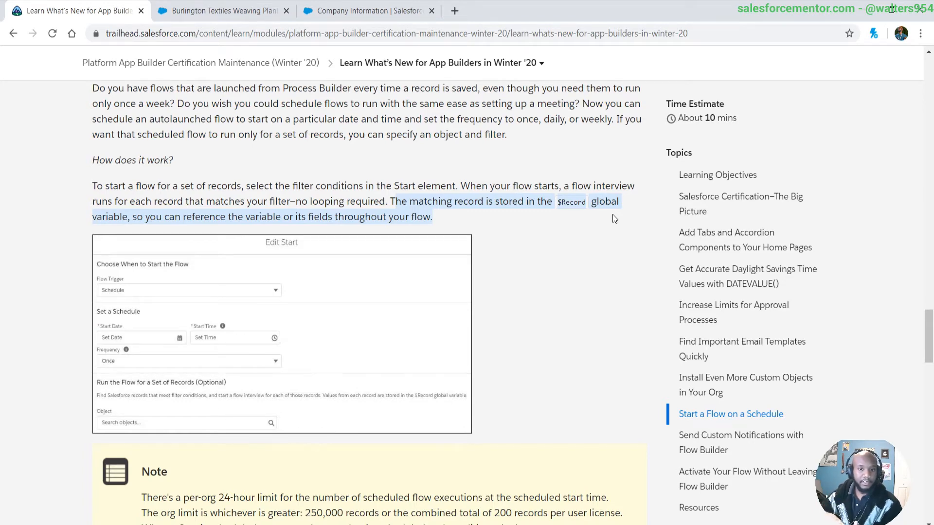
# Return to Salesforce Setup, find the Flows page with the search term "flow" and open "Autolaunching flow Transfer Contact Old to New".
pyautogui.click(369, 11)
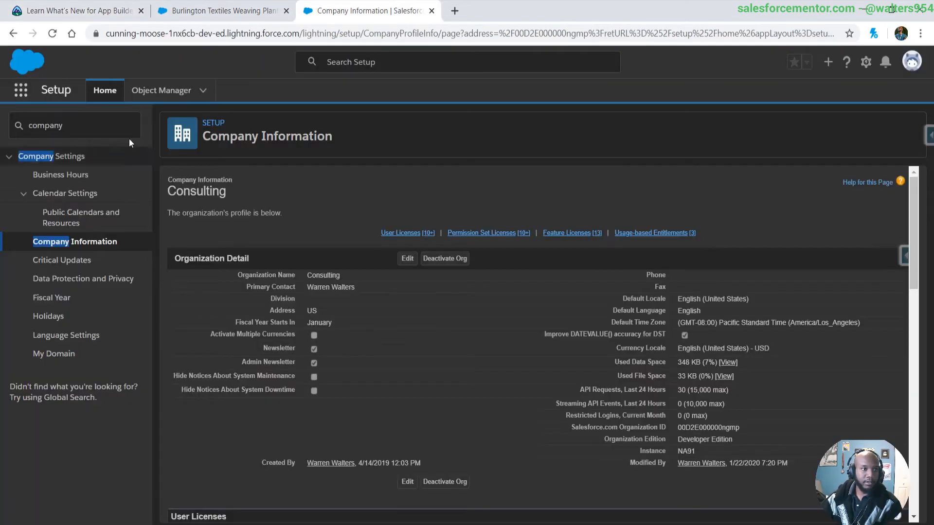
pyautogui.click(149, 91)
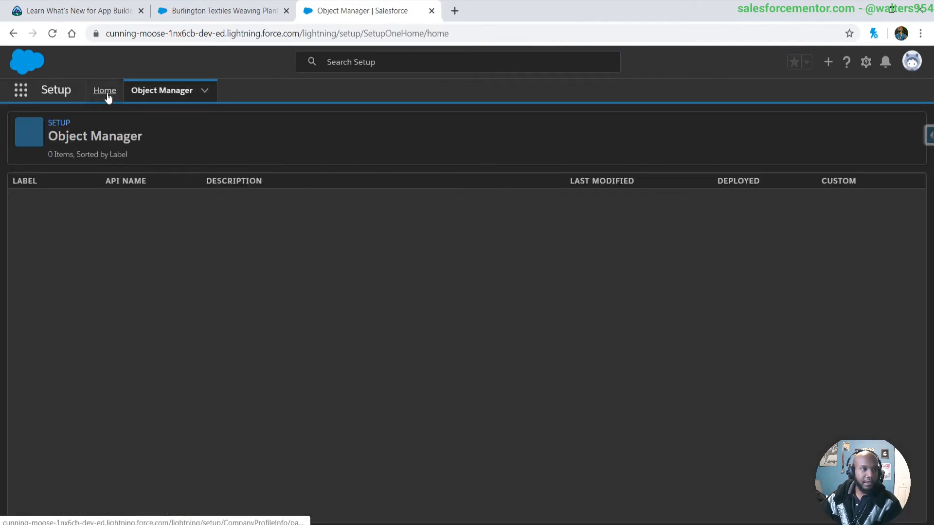
pyautogui.click(104, 92)
pyautogui.doubleClick(60, 128)
pyautogui.press('BackSpace')
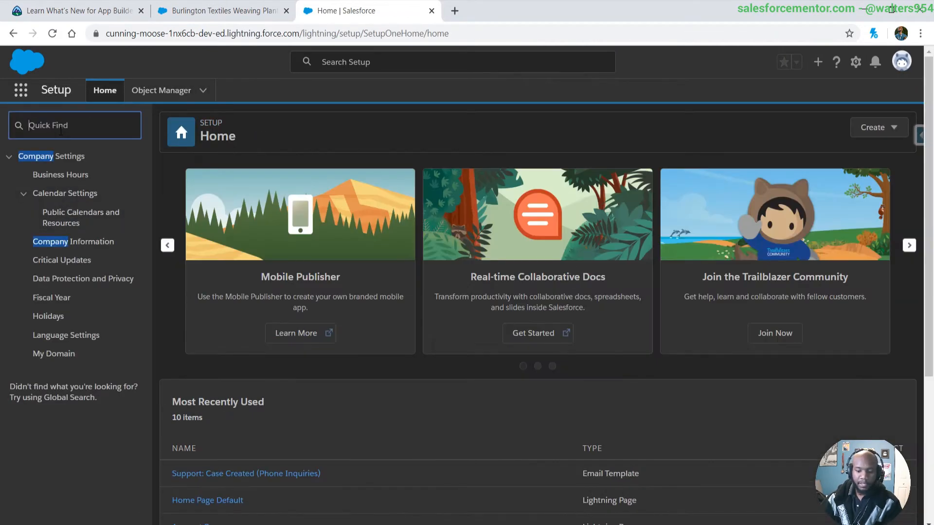
pyautogui.write('flow')
pyautogui.click(52, 237)
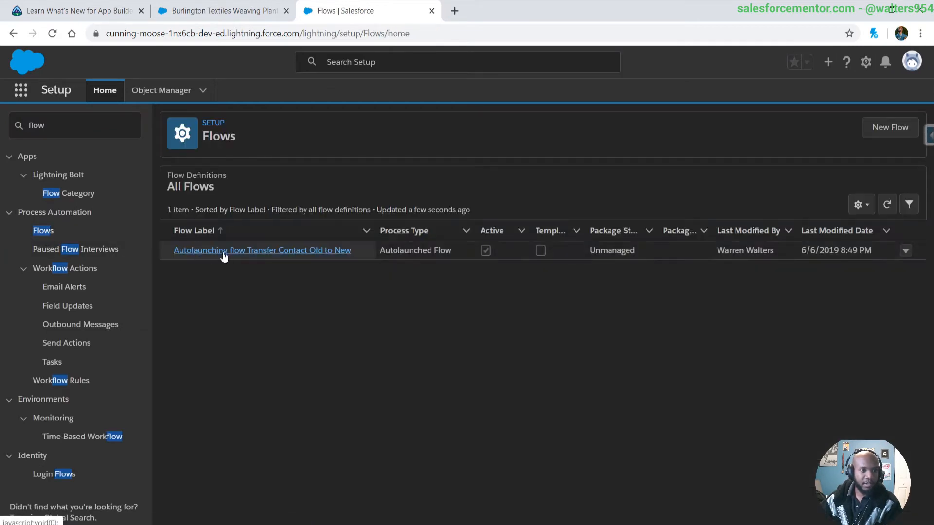
pyautogui.click(197, 255)
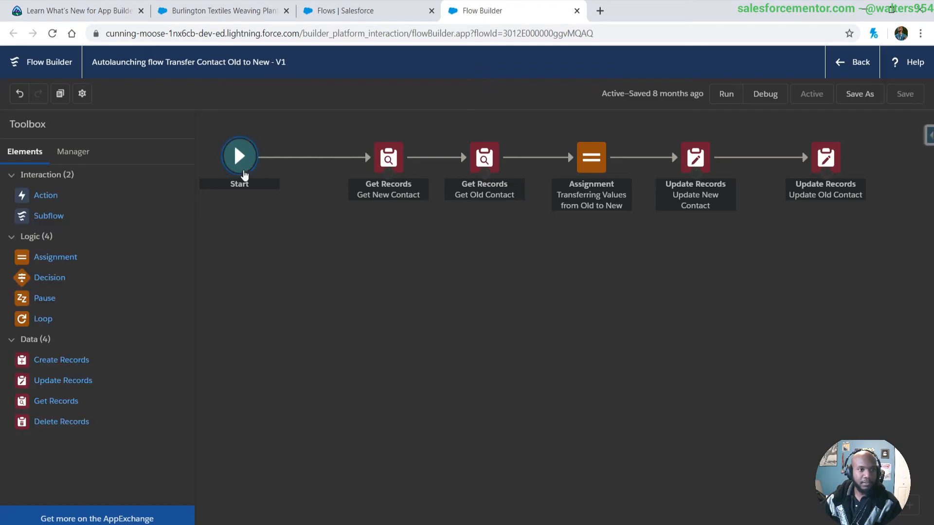
# Set the Start element's trigger to Schedule, starting Jan 24, 2020 at 1:00 AM with Weekly frequency.
pyautogui.doubleClick(245, 175)
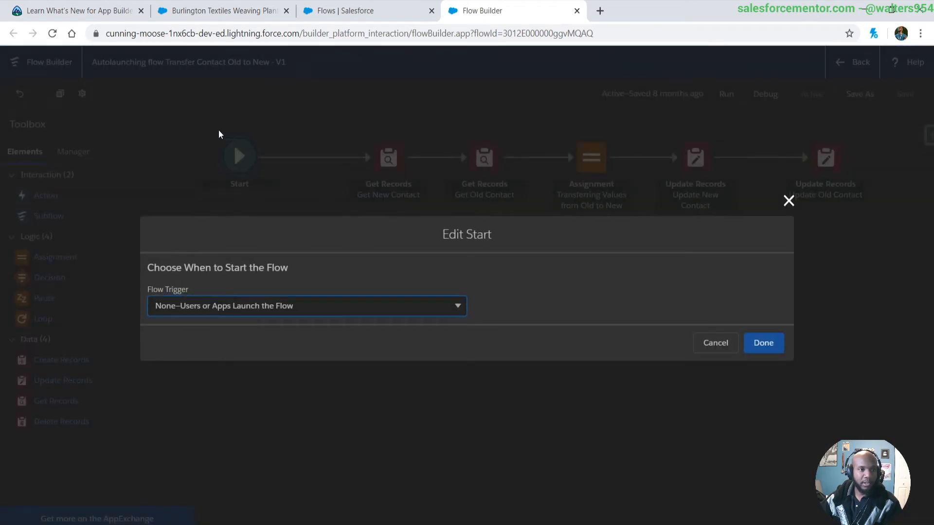
pyautogui.click(206, 306)
pyautogui.click(221, 352)
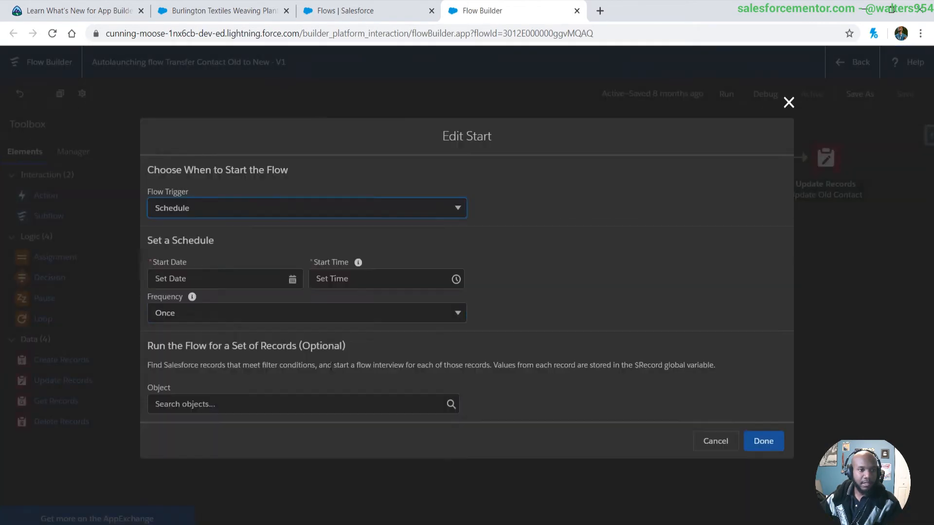
pyautogui.click(199, 285)
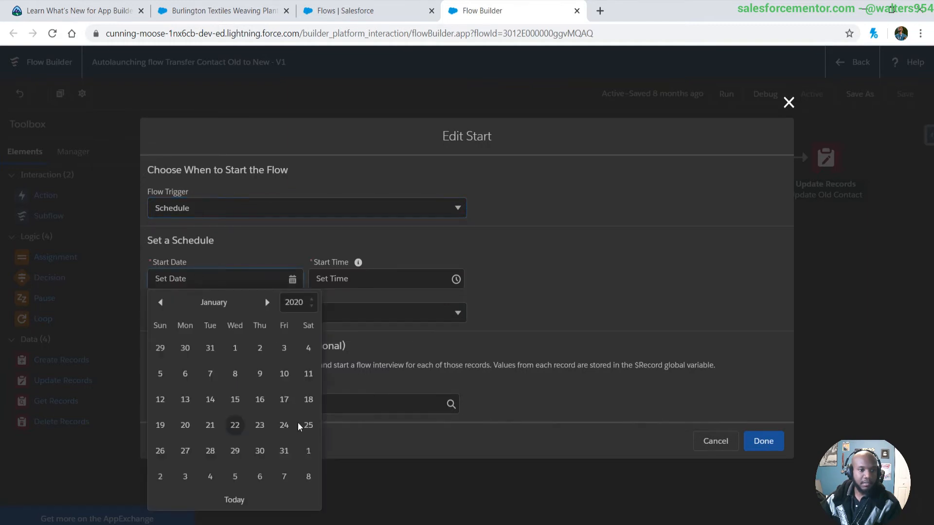
pyautogui.click(284, 425)
pyautogui.click(352, 279)
pyautogui.click(366, 389)
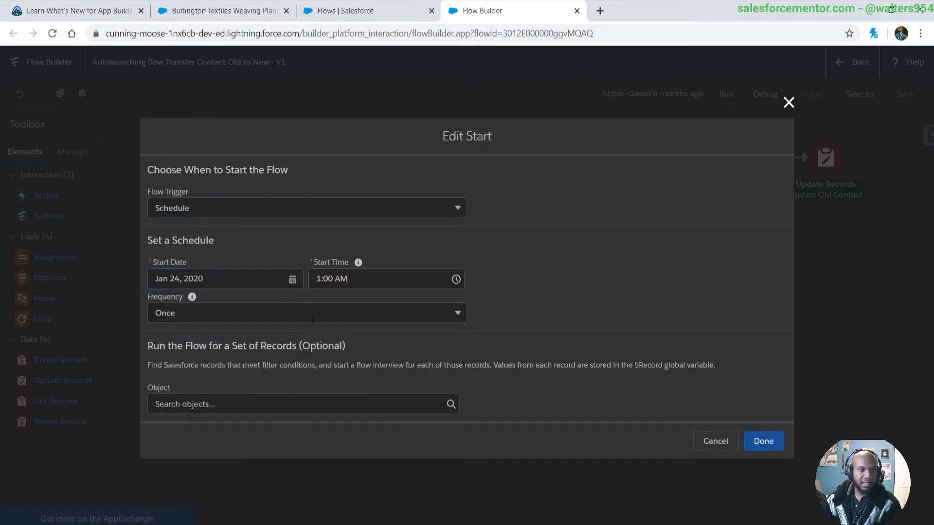
pyautogui.click(281, 313)
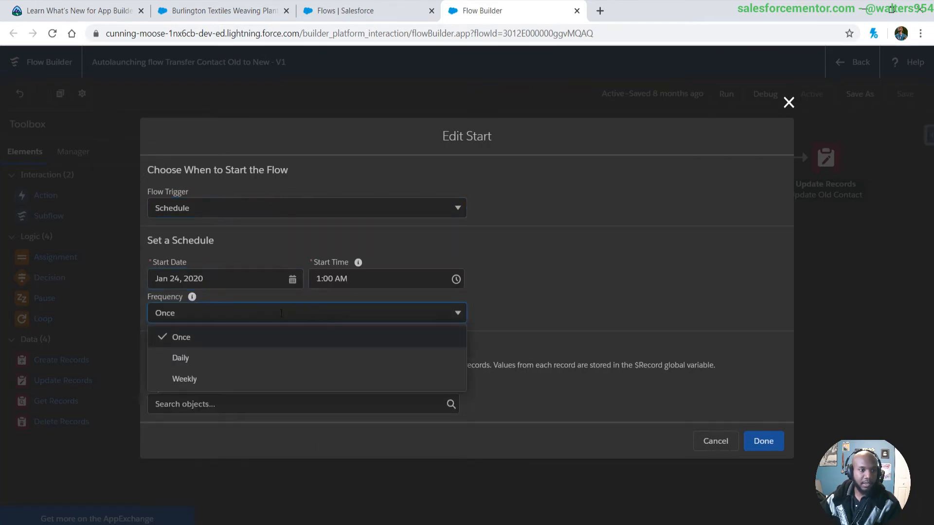
pyautogui.click(198, 381)
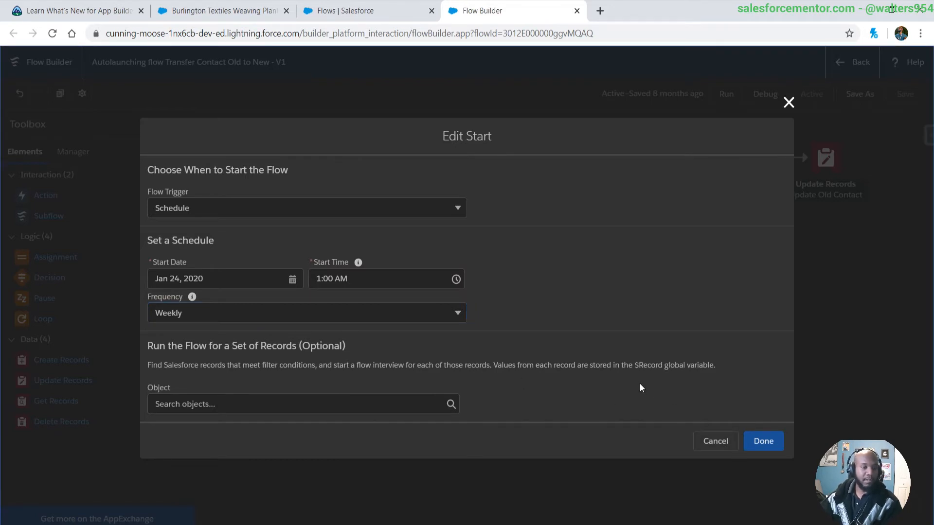
pyautogui.click(763, 441)
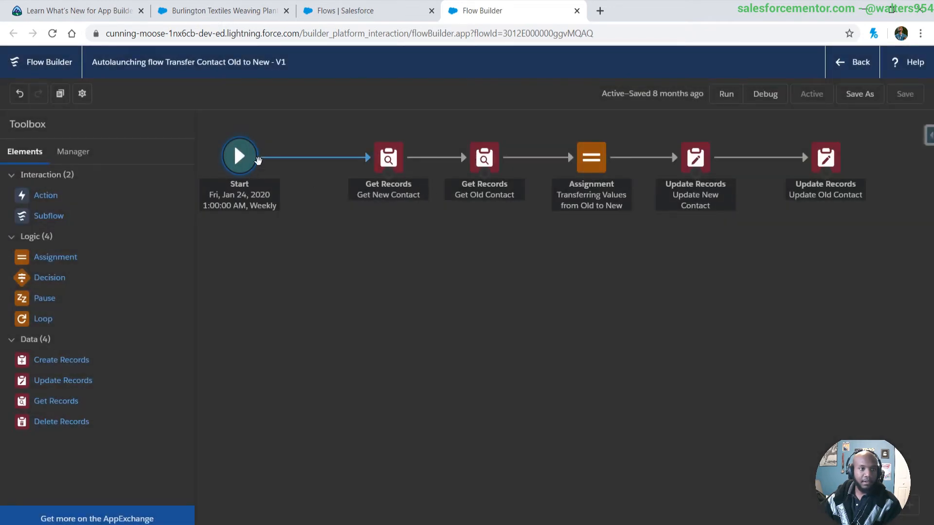
# Edit the Start element to run for Account records where Active__c equals {!$GlobalConstant.True}.
pyautogui.doubleClick(250, 173)
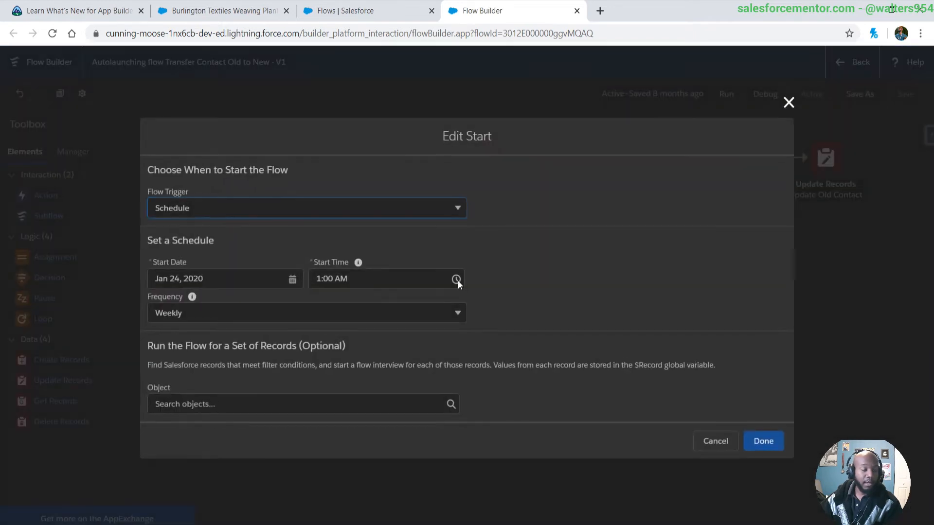
pyautogui.click(272, 404)
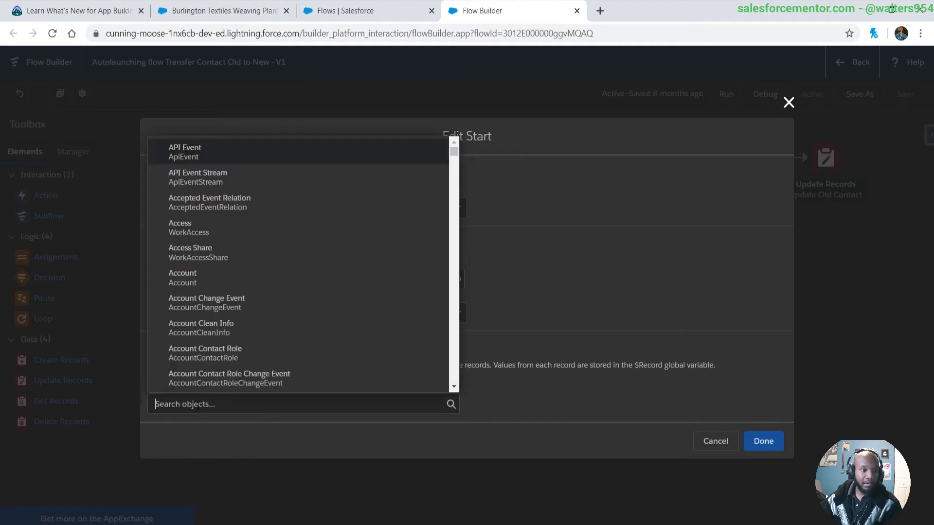
pyautogui.click(229, 278)
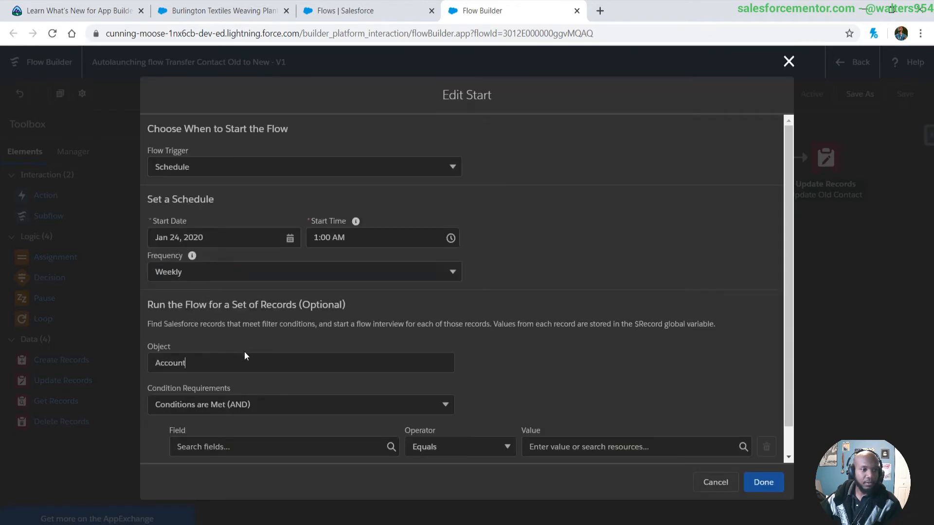
pyautogui.scroll(-1, 272, 379)
pyautogui.click(222, 418)
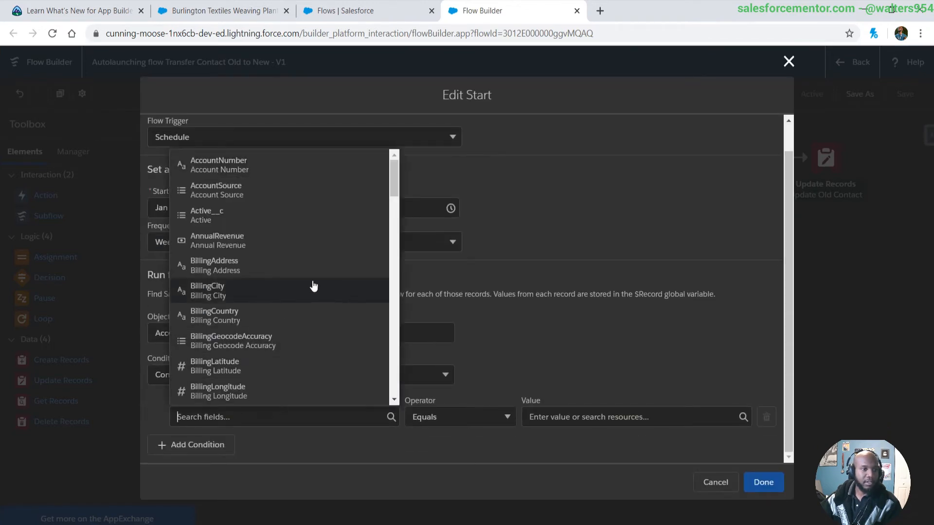
pyautogui.click(222, 219)
pyautogui.click(530, 423)
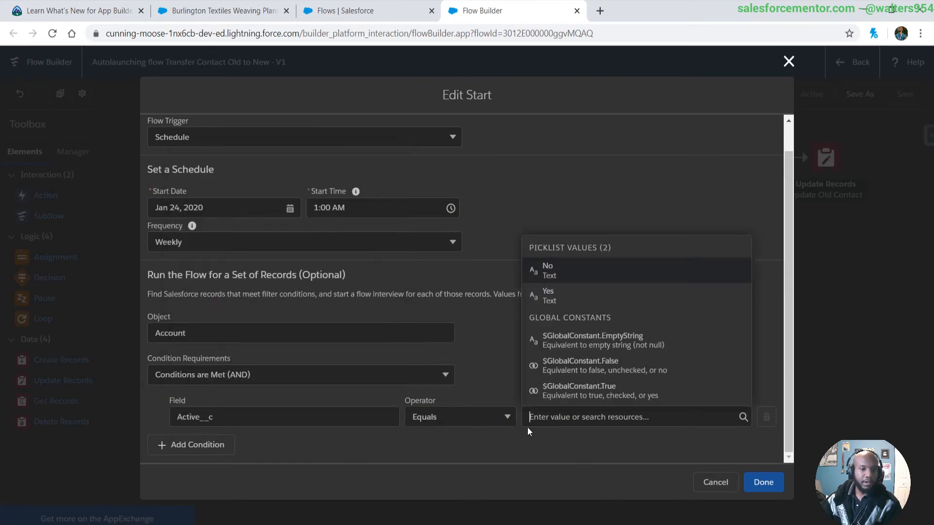
pyautogui.write('truea')
pyautogui.press('BackSpace')
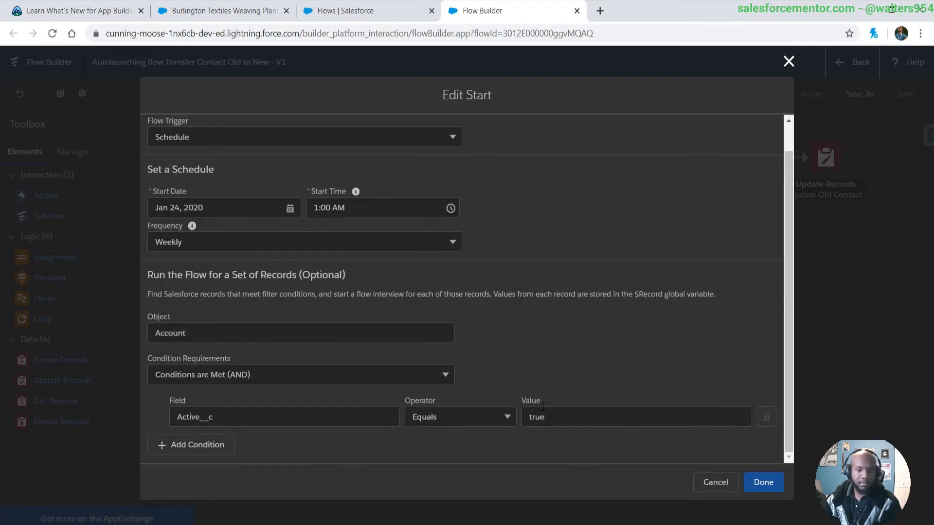
pyautogui.click(587, 457)
# Add a second filter condition requiring Industry to equal Education and apply the Start element's settings.
pyautogui.click(190, 444)
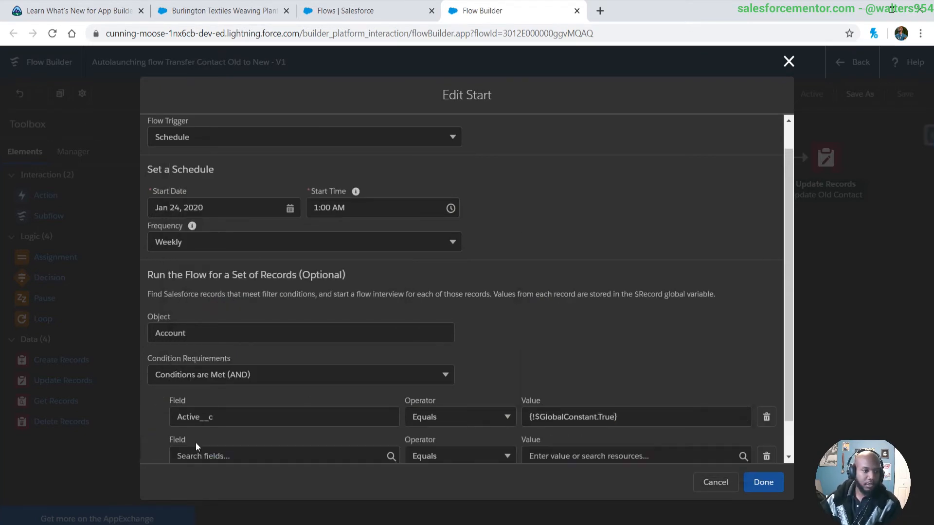
pyautogui.click(227, 421)
pyautogui.scroll(-10, 234, 321)
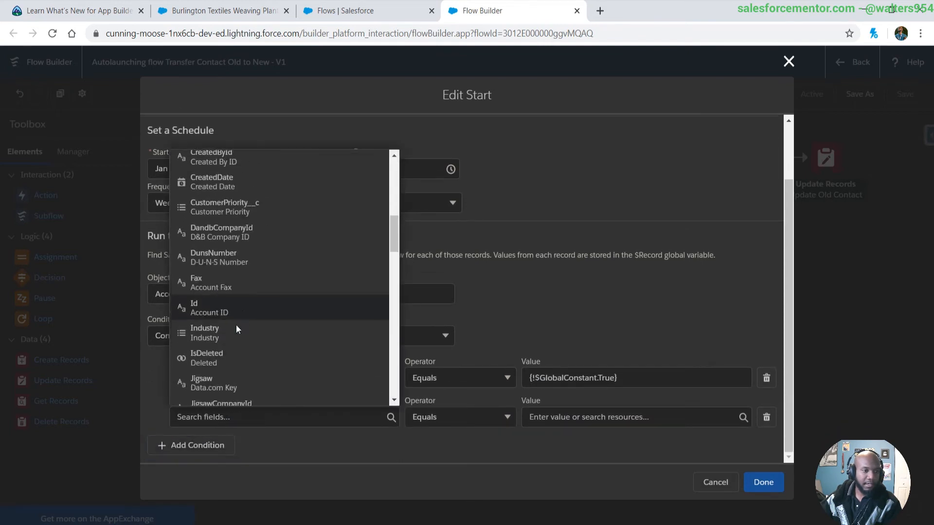
pyautogui.click(228, 272)
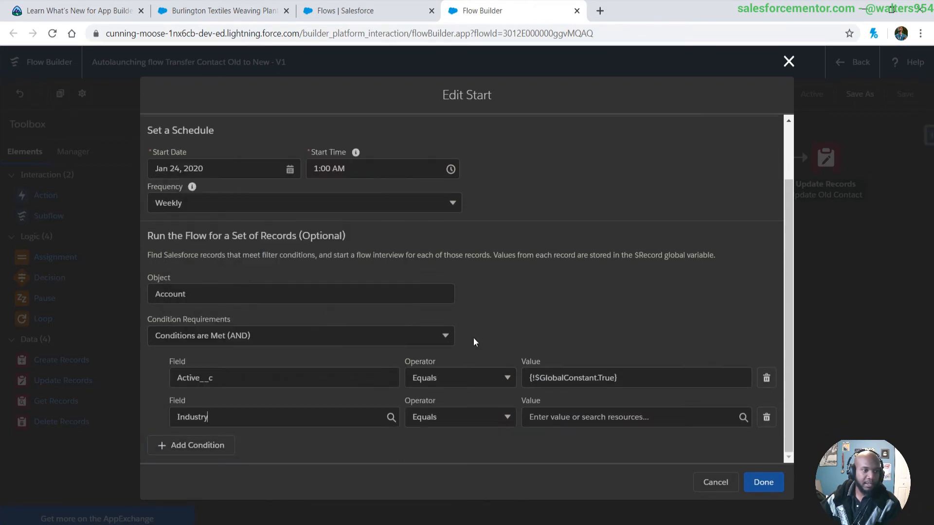
pyautogui.click(529, 421)
pyautogui.scroll(-2, 567, 372)
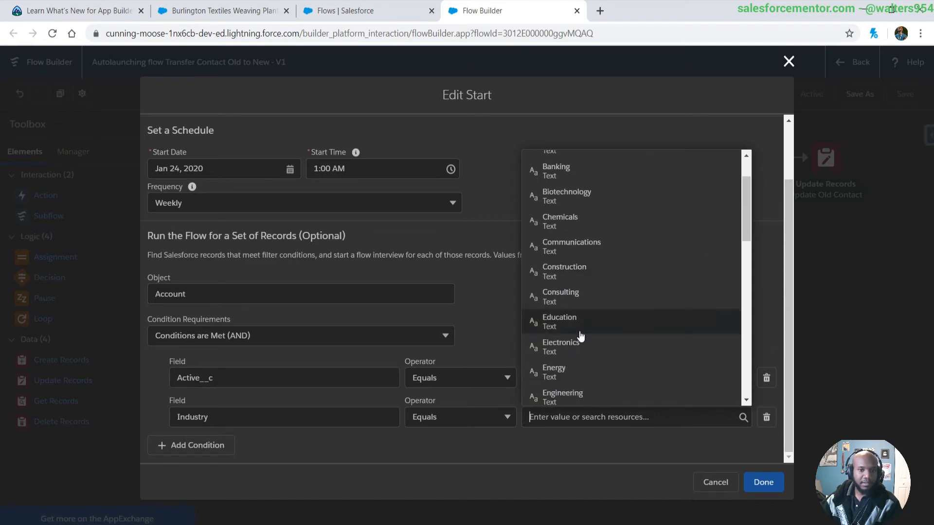
pyautogui.click(579, 325)
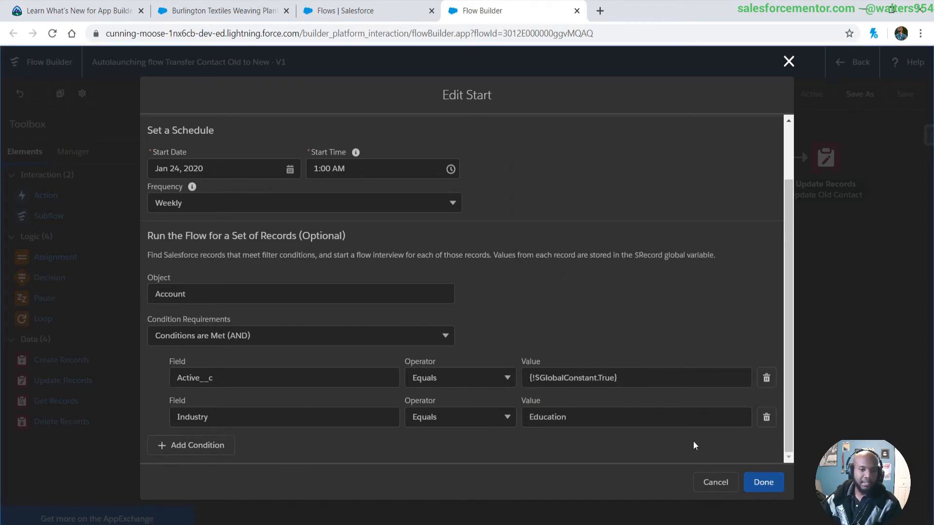
pyautogui.click(453, 384)
pyautogui.click(453, 385)
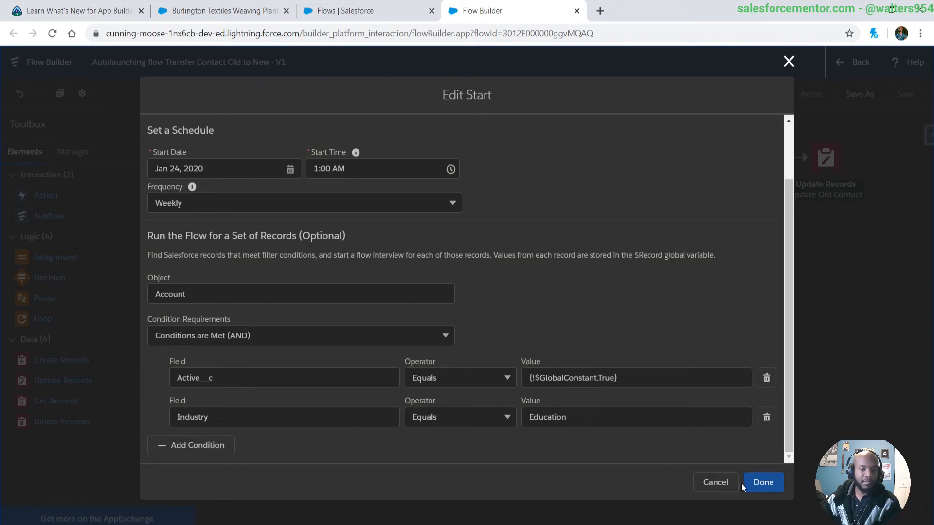
pyautogui.click(770, 484)
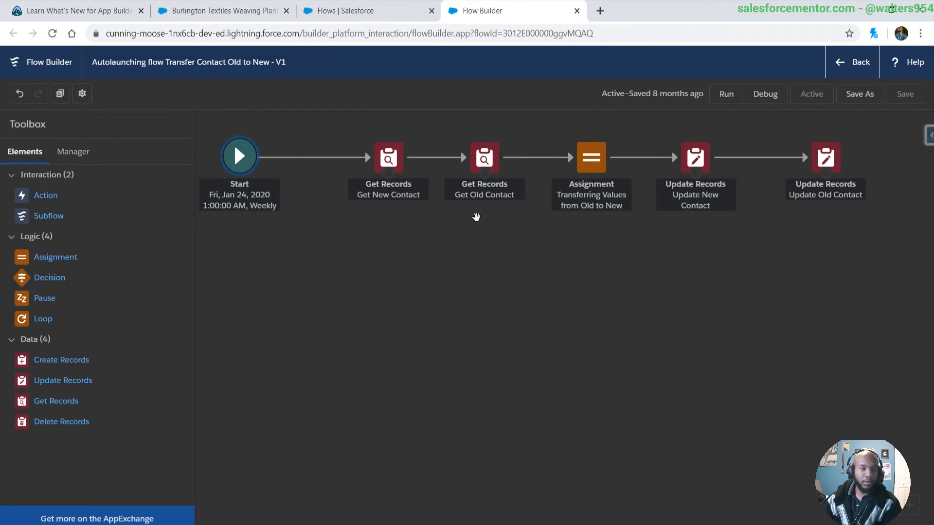
# Open the Get New Contact element for editing and clear its record variable to list the available variables.
pyautogui.click(388, 157)
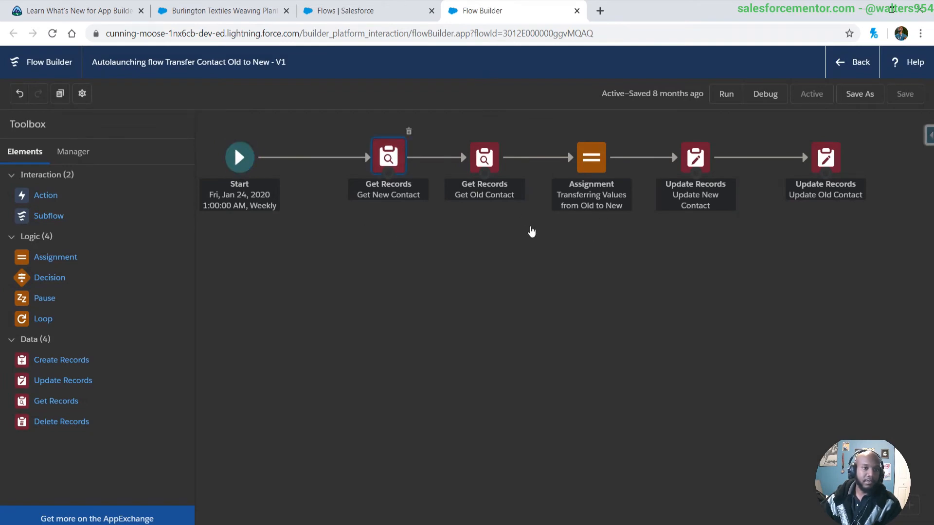
pyautogui.doubleClick(389, 157)
pyautogui.scroll(-10, 316, 341)
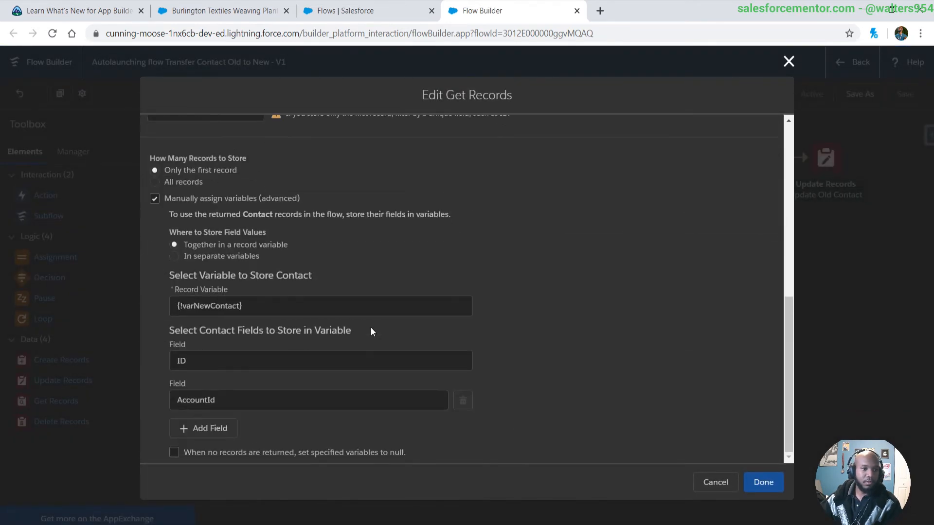
pyautogui.click(293, 307)
pyautogui.press('BackSpace')
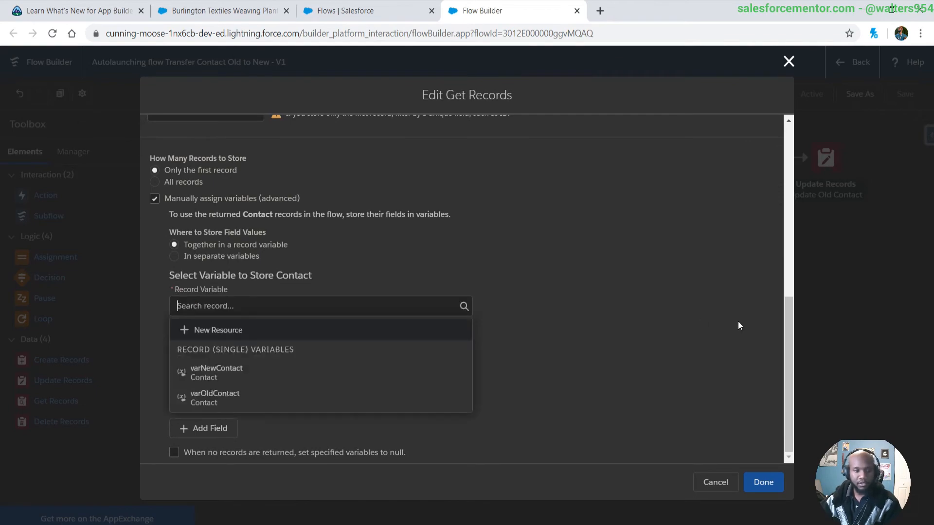
# Go back to the Trailhead unit and reread the scheduled flow section, covering the $Record variable, execution limit and debug log line.
pyautogui.hotkey('ctrl', '1')
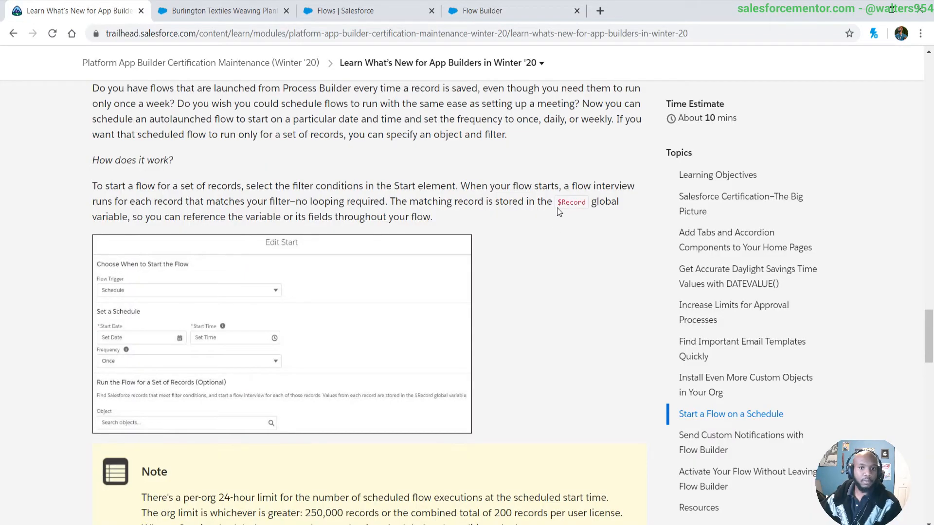
pyautogui.moveTo(558, 203); pyautogui.dragTo(588, 203)
pyautogui.click(569, 212)
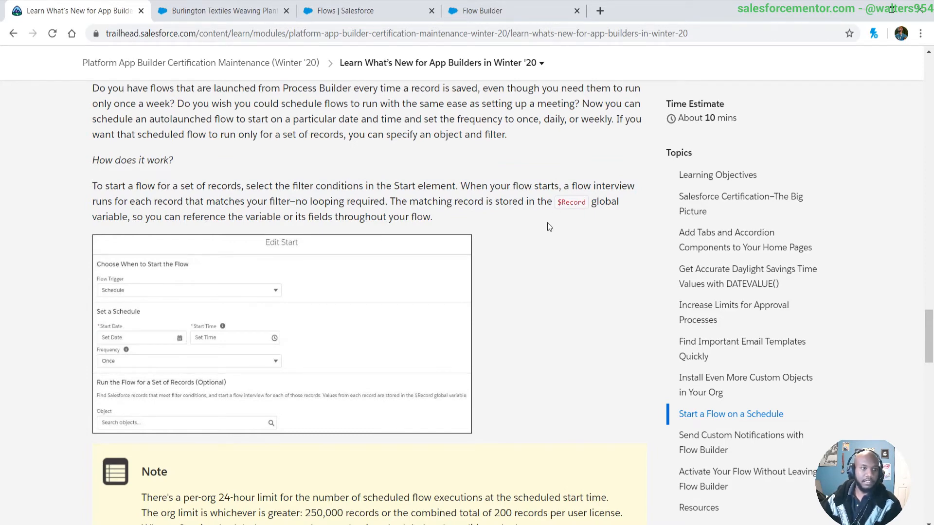
pyautogui.scroll(-1, 535, 229)
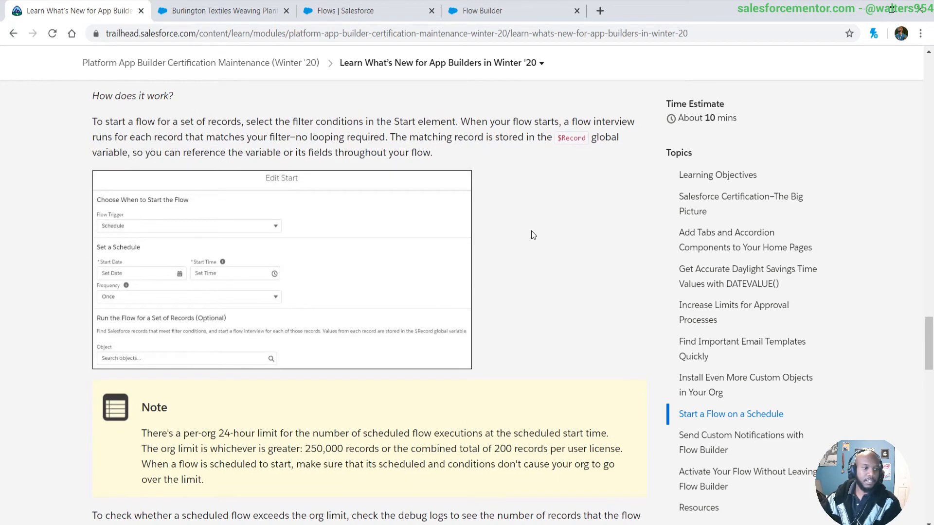
pyautogui.scroll(-3, 440, 237)
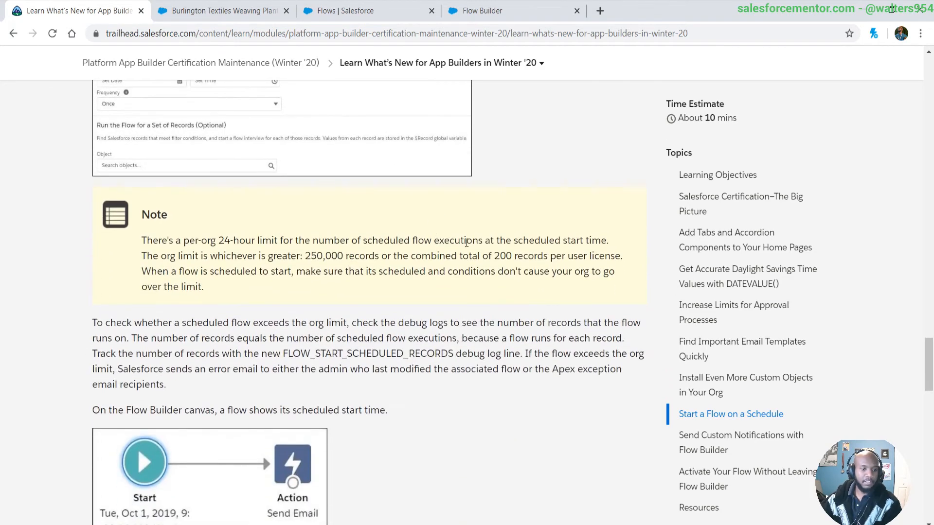
pyautogui.scroll(1, 261, 439)
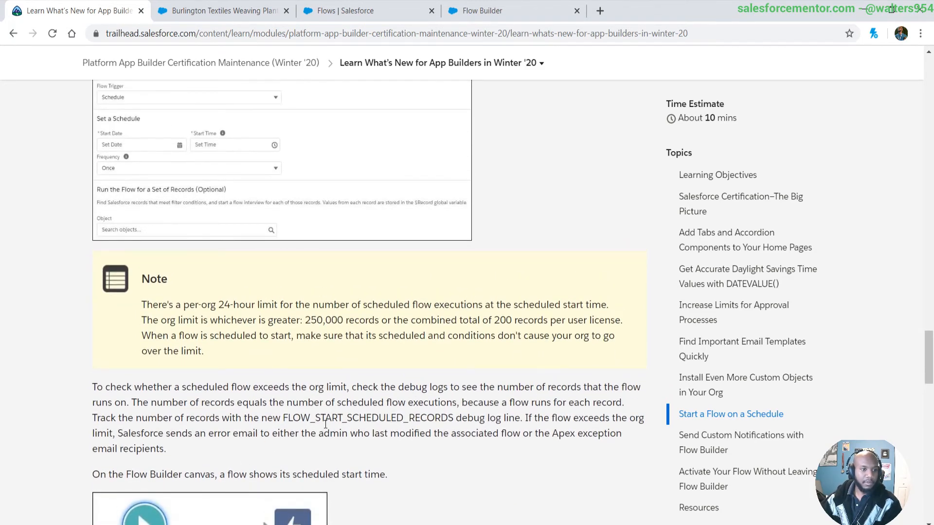
pyautogui.scroll(3, 325, 424)
pyautogui.scroll(1, 440, 251)
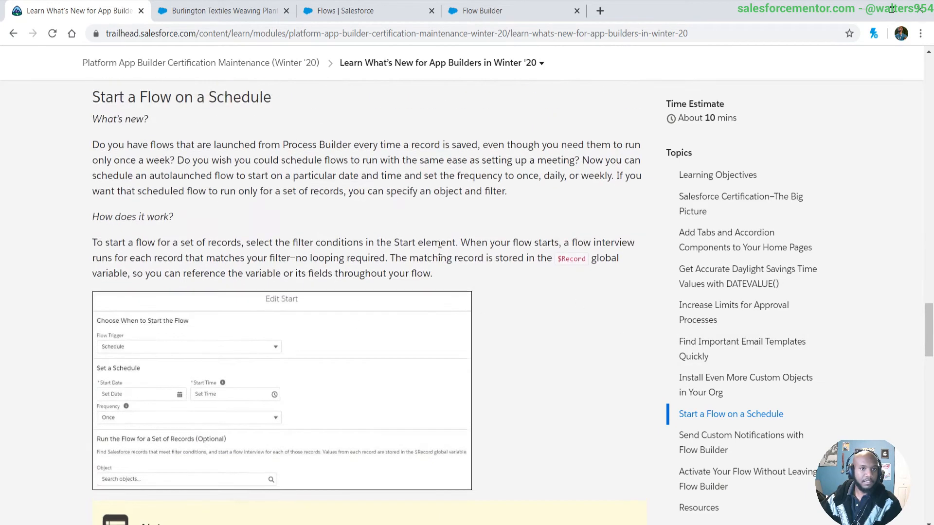
# Switch to Flow Builder and discard the open edits to the Get New Contact element.
pyautogui.click(253, 14)
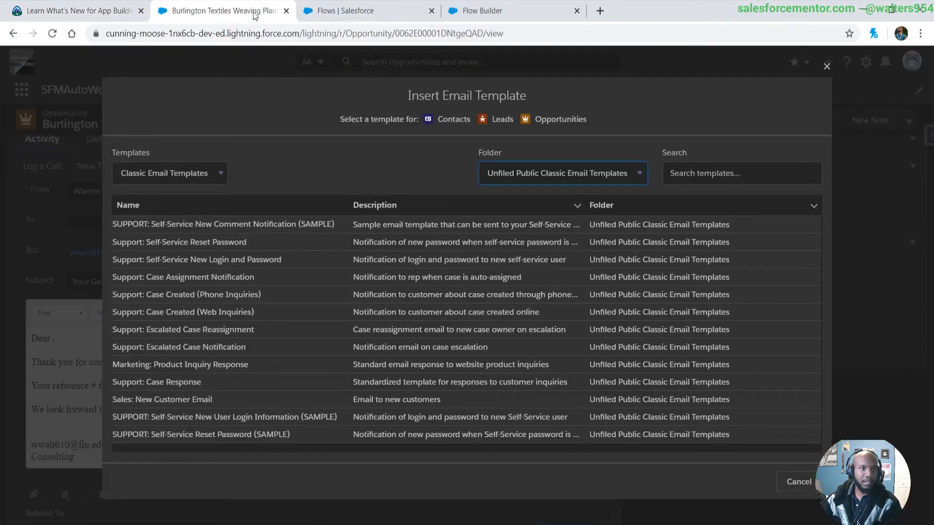
pyautogui.click(331, 9)
pyautogui.click(472, 9)
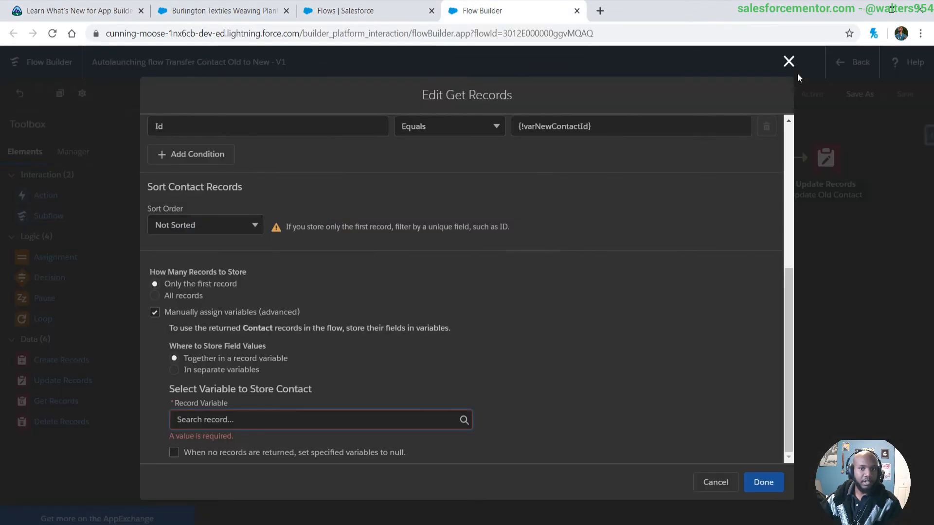
pyautogui.click(789, 61)
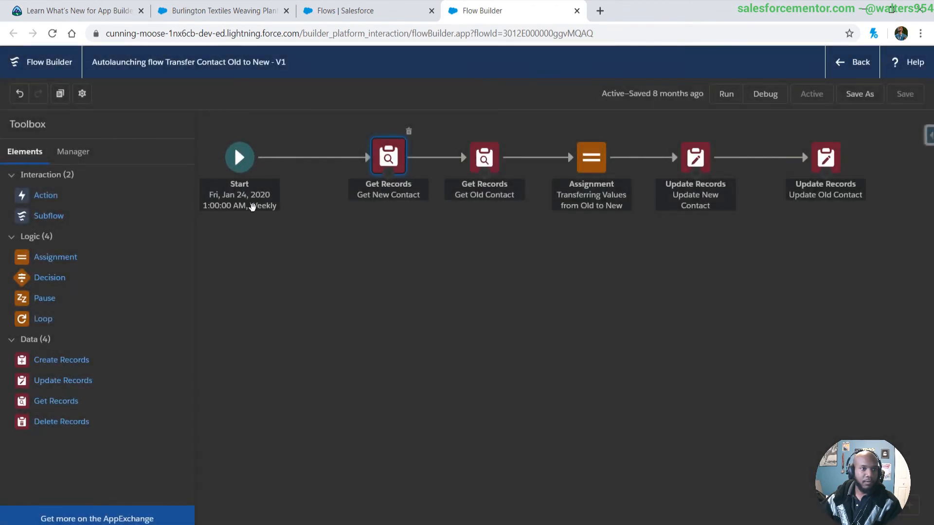
# Return to the Trailhead unit and read the notes on scheduled flow debug logs, monitoring scheduled jobs and sending custom notifications with Flow Builder.
pyautogui.click(38, 11)
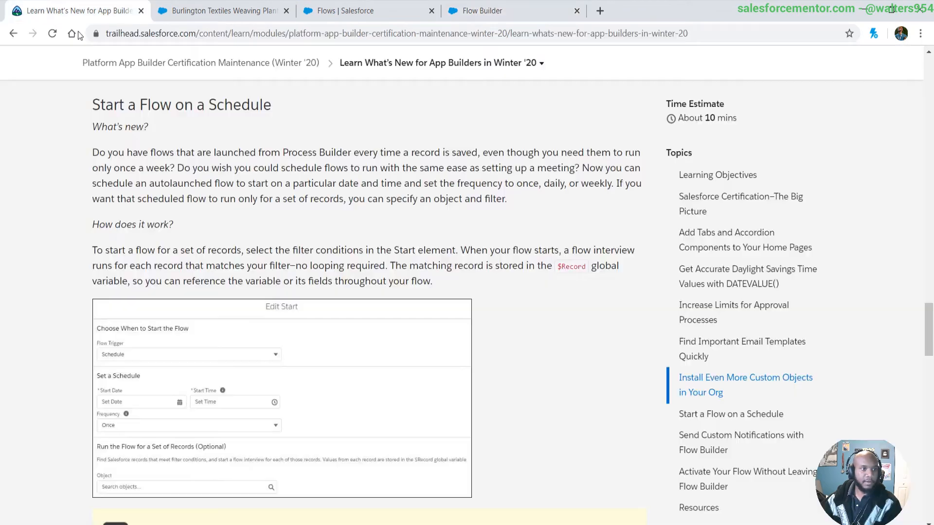
pyautogui.scroll(-8, 261, 244)
pyautogui.moveTo(214, 274); pyautogui.dragTo(445, 307)
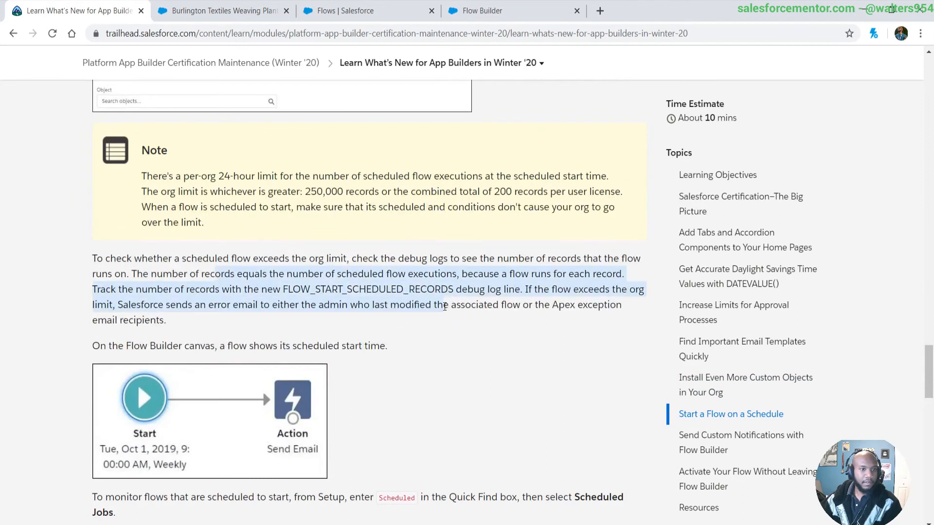
pyautogui.click(444, 307)
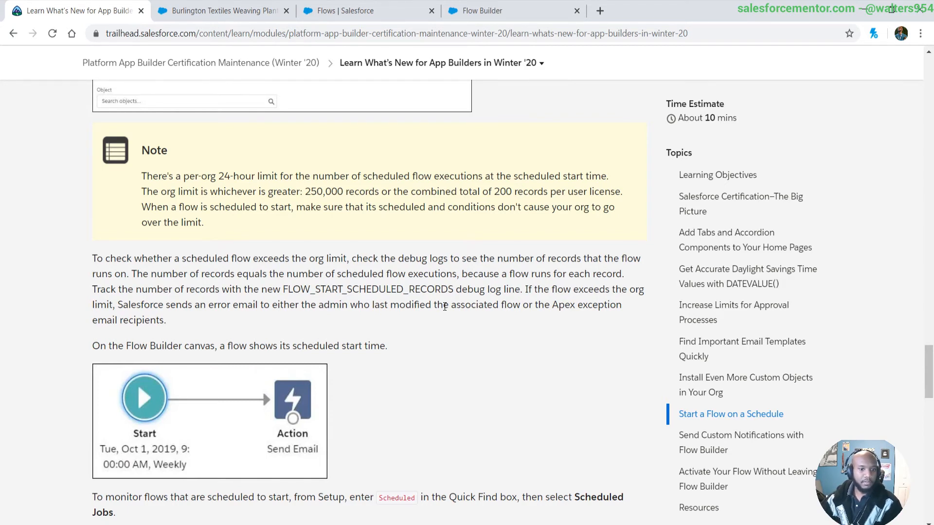
pyautogui.scroll(-3, 435, 309)
pyautogui.moveTo(143, 368); pyautogui.dragTo(580, 370)
pyautogui.click(499, 373)
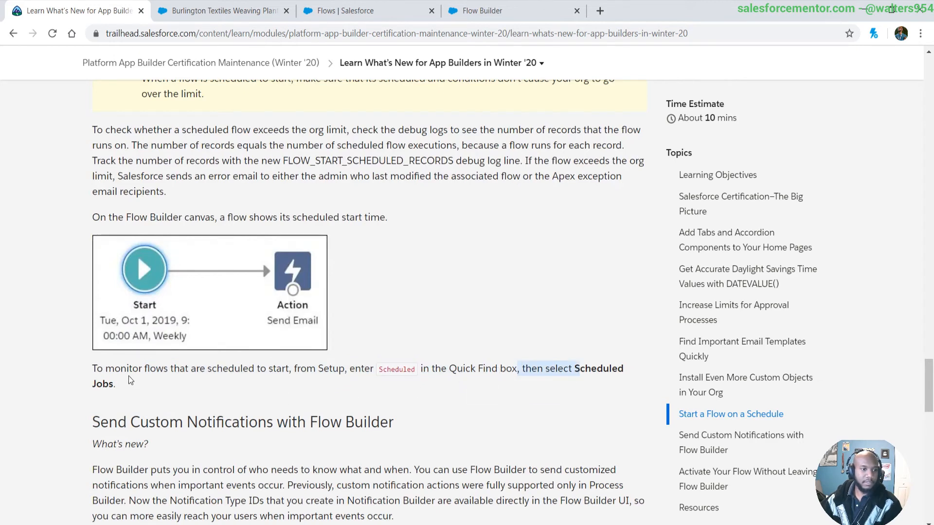
pyautogui.scroll(1, 218, 392)
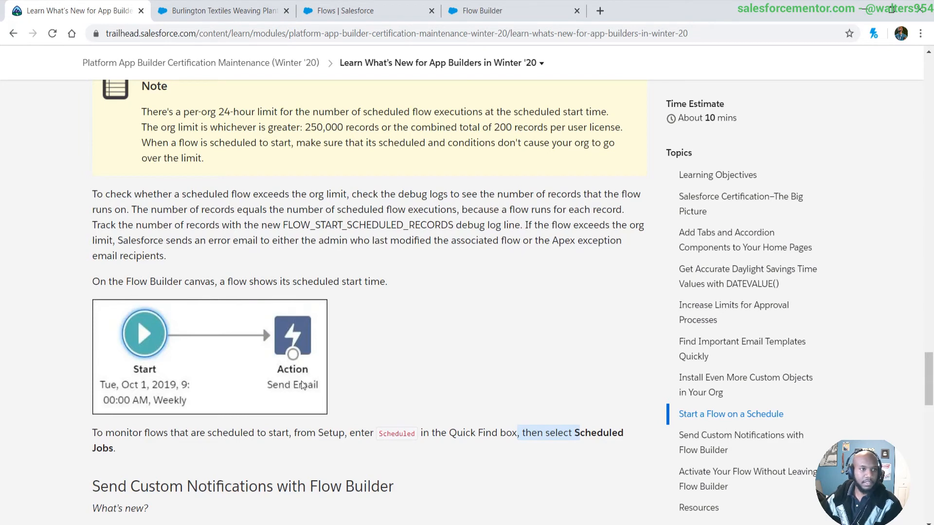
pyautogui.click(95, 194)
pyautogui.moveTo(403, 178); pyautogui.dragTo(448, 195)
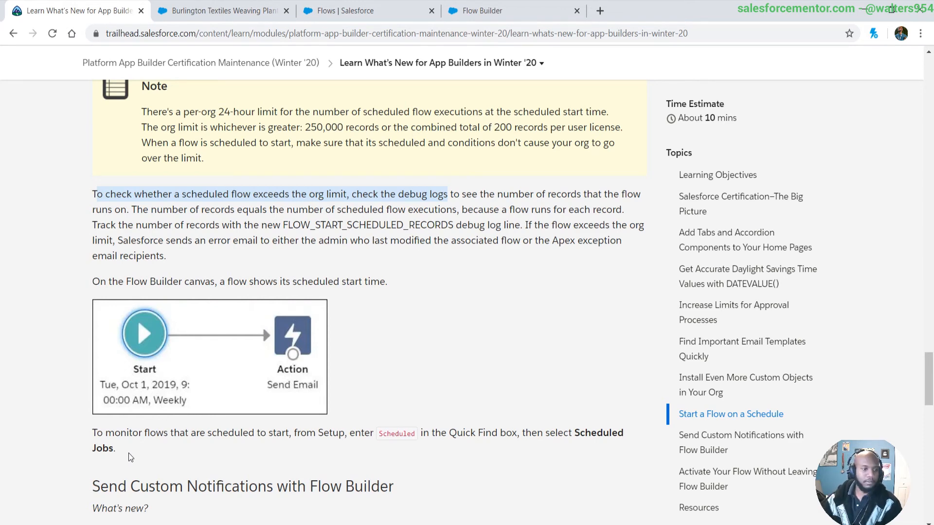
pyautogui.scroll(-7, 128, 453)
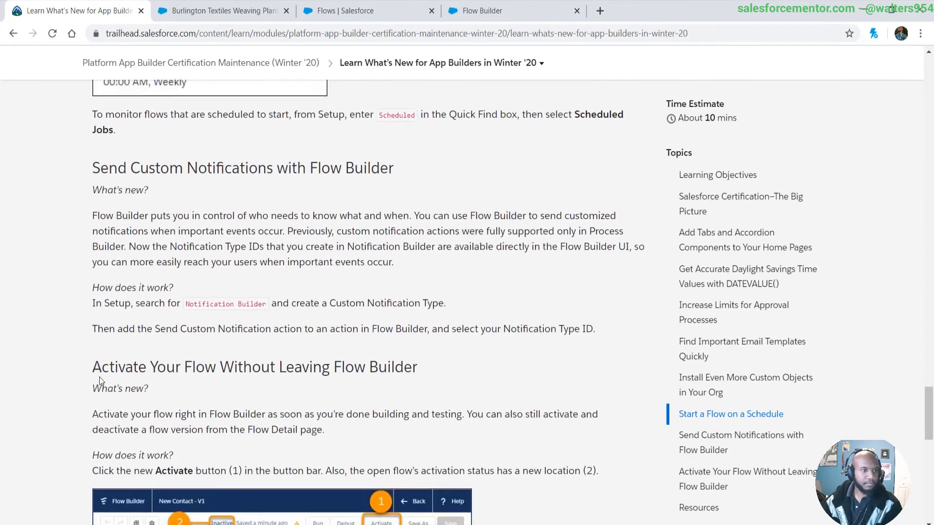
pyautogui.moveTo(93, 212); pyautogui.dragTo(146, 257)
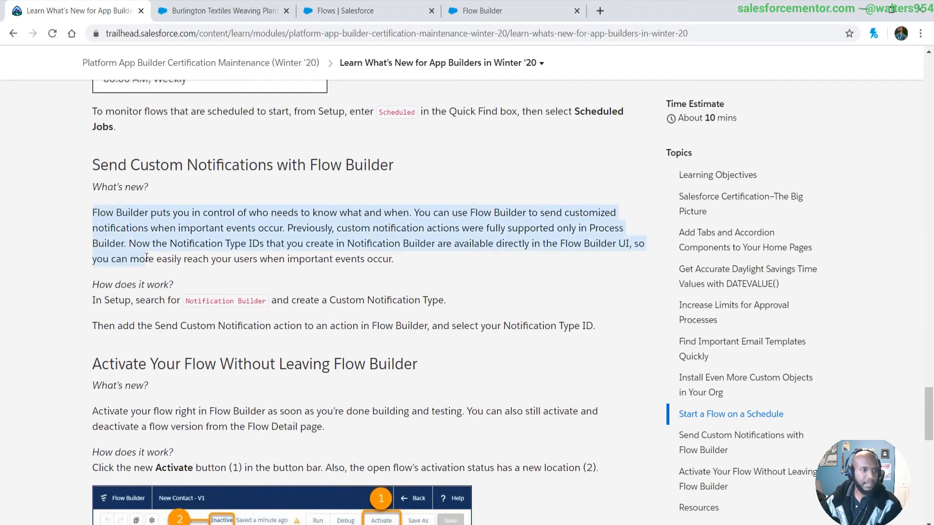
pyautogui.click(198, 276)
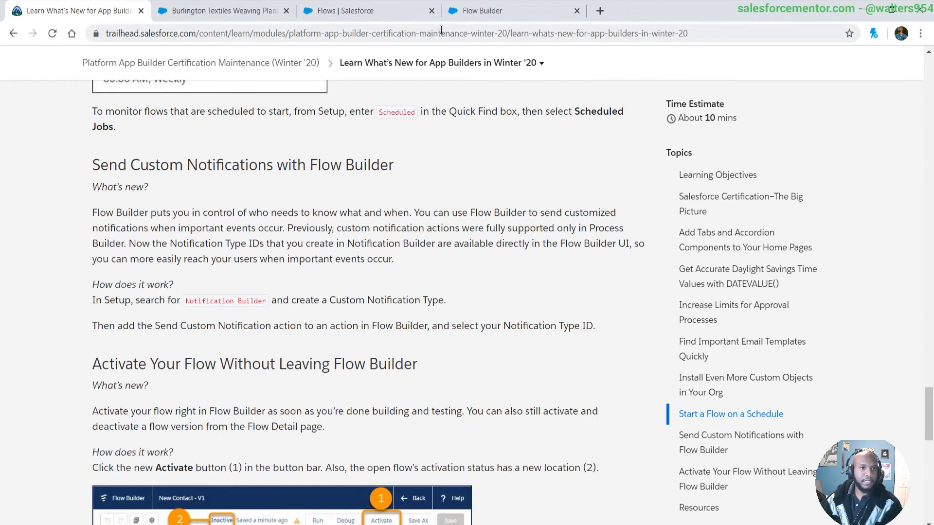
# Find Process Builder in Salesforce Setup by searching for "process b" and open the Contact - Main Trigger process.
pyautogui.click(491, 16)
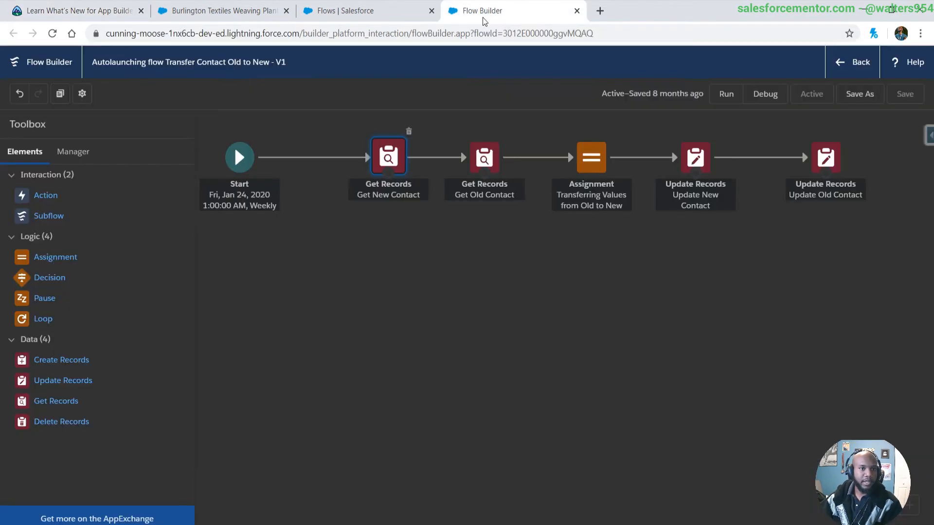
pyautogui.click(345, 10)
pyautogui.click(44, 126)
pyautogui.press('BackSpace')
pyautogui.press('BackSpace')
pyautogui.press('BackSpace')
pyautogui.press('BackSpace')
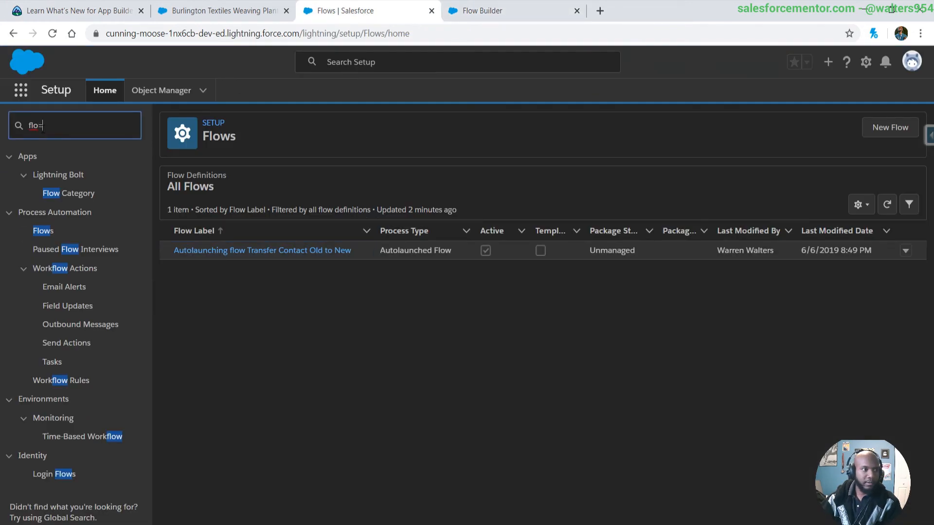
pyautogui.write('process')
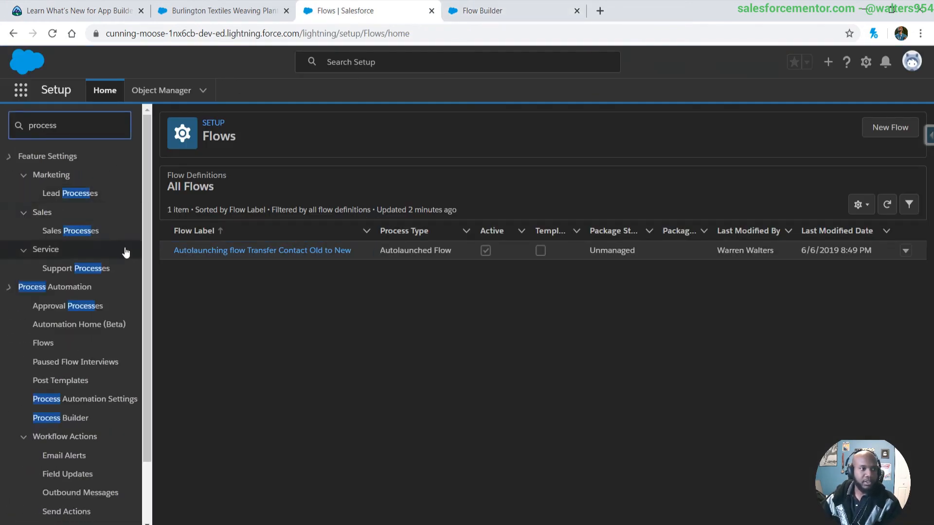
pyautogui.write(' b')
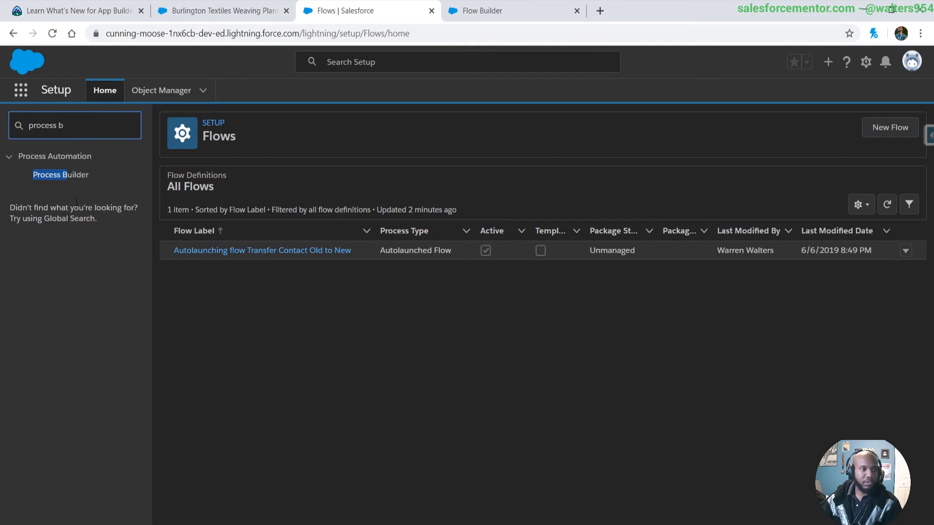
pyautogui.click(64, 176)
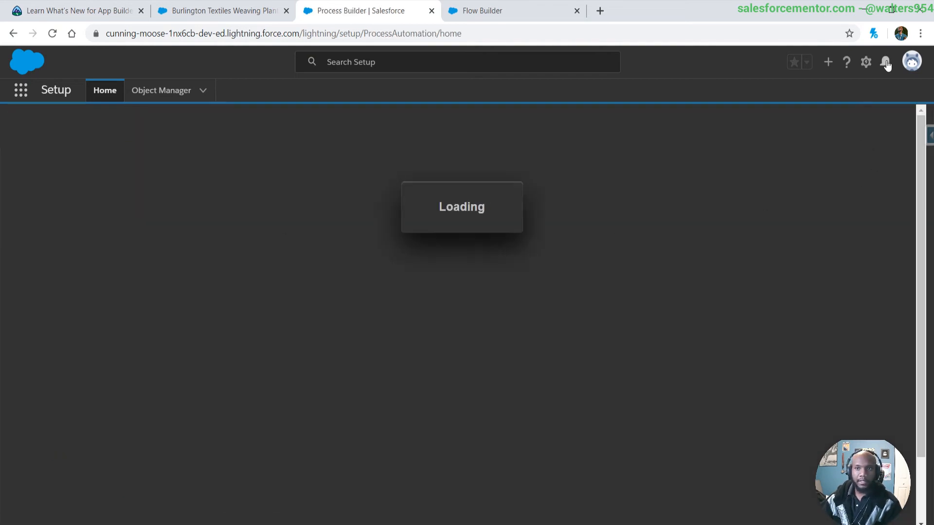
pyautogui.click(498, 14)
pyautogui.click(380, 11)
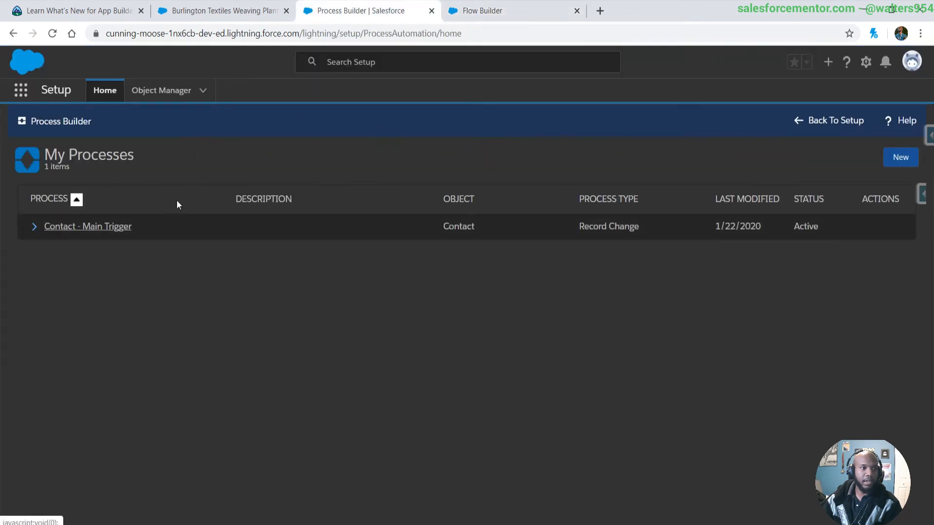
# Switch to Flow Builder, add a new Action element to the flow's canvas and browse its action categories.
pyautogui.click(496, 12)
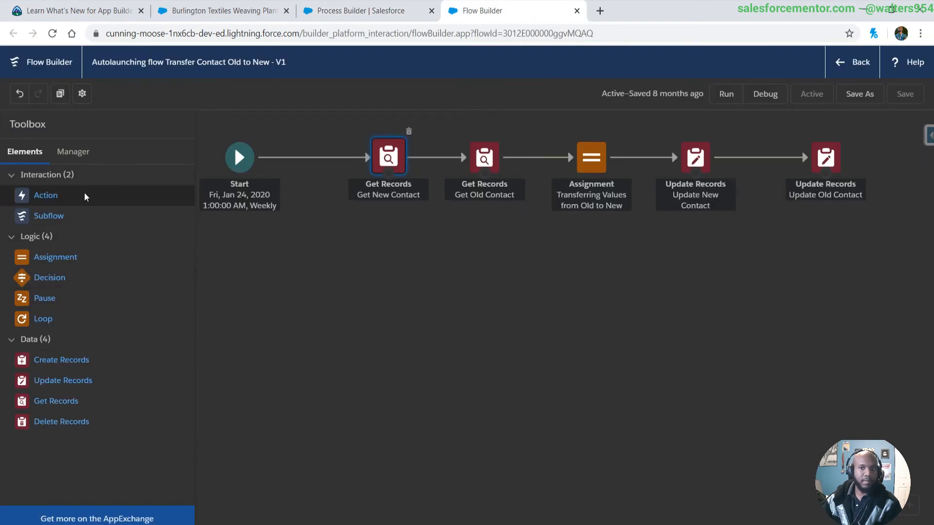
pyautogui.click(583, 374)
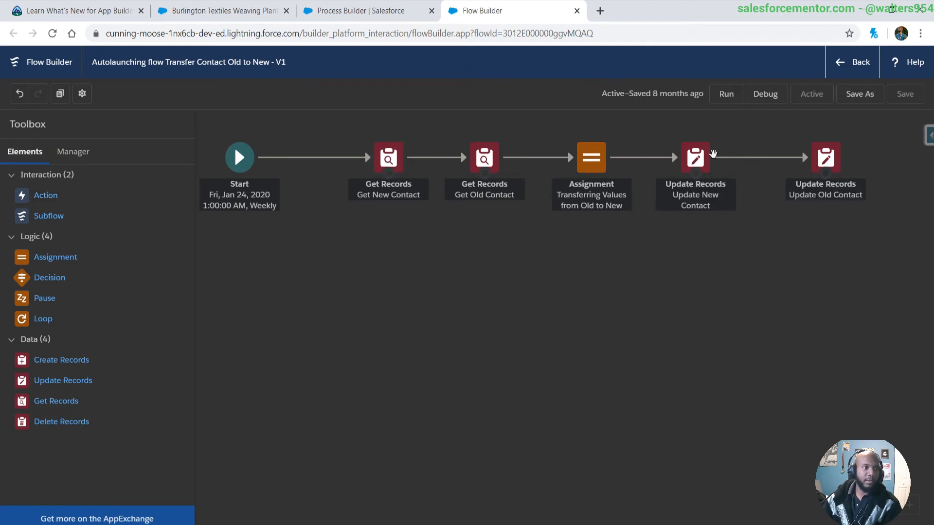
pyautogui.moveTo(46, 195); pyautogui.dragTo(216, 239)
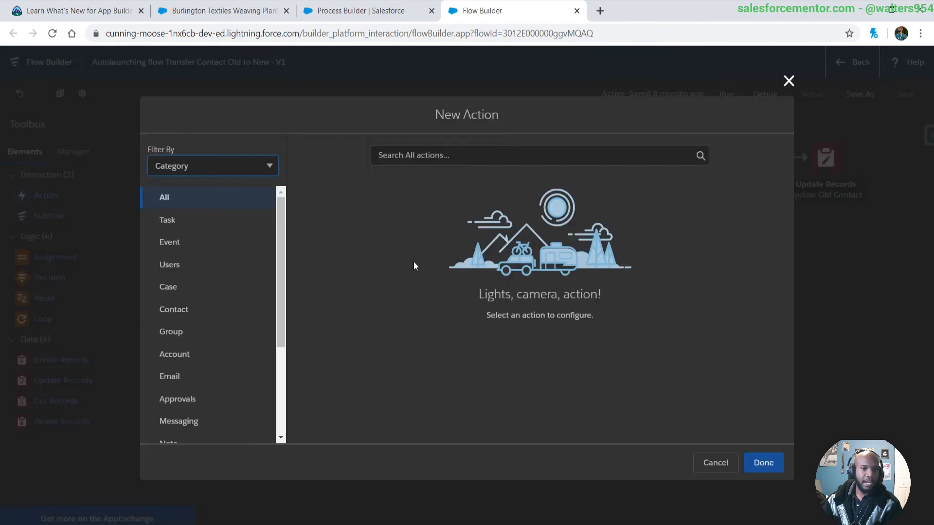
pyautogui.scroll(-2, 198, 290)
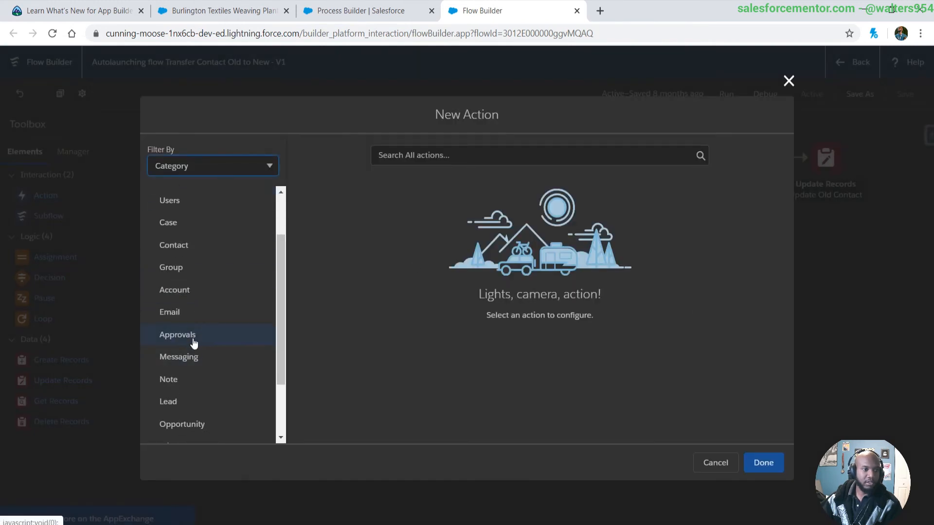
pyautogui.scroll(2, 234, 338)
pyautogui.scroll(-2, 192, 287)
pyautogui.scroll(-2, 195, 389)
# Filter the new action by the Notifications category, choose Send Custom Notification and review its input fields.
pyautogui.click(194, 389)
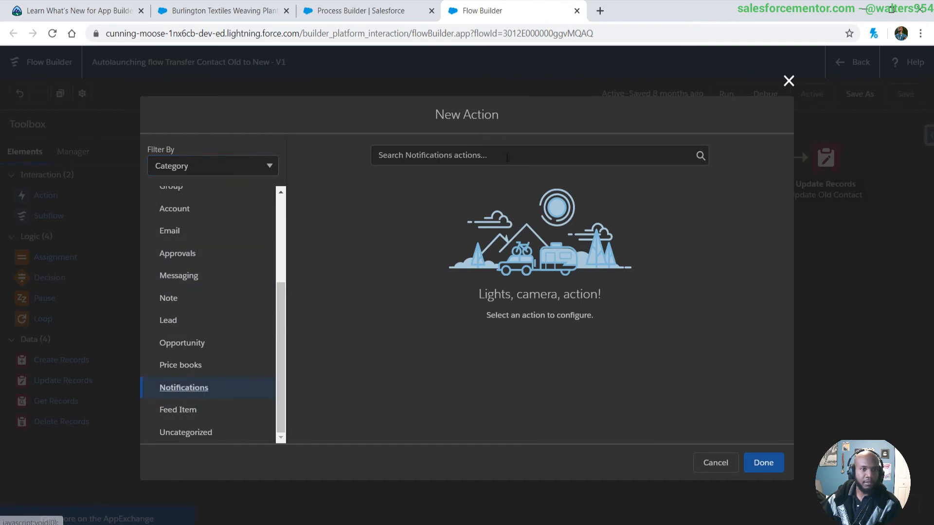
pyautogui.click(462, 155)
pyautogui.click(428, 178)
pyautogui.scroll(-3, 514, 342)
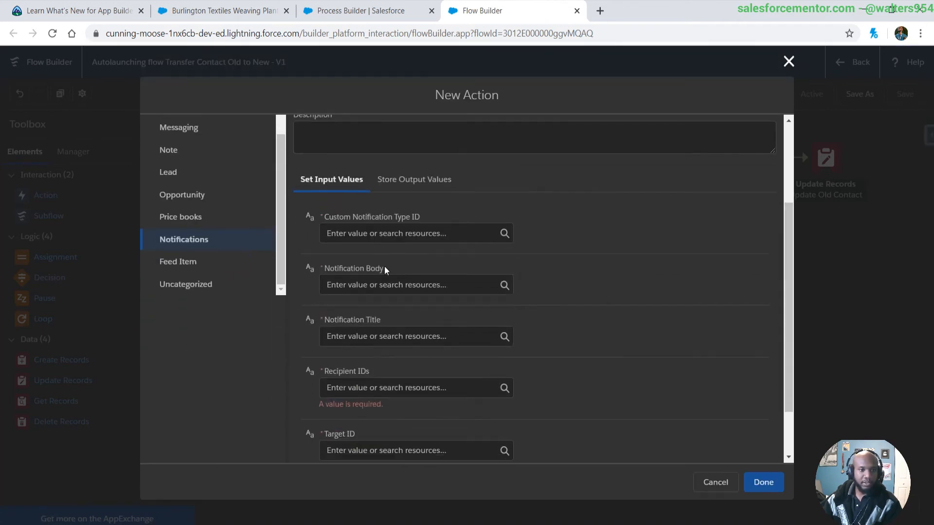
pyautogui.scroll(-2, 369, 244)
pyautogui.scroll(5, 536, 353)
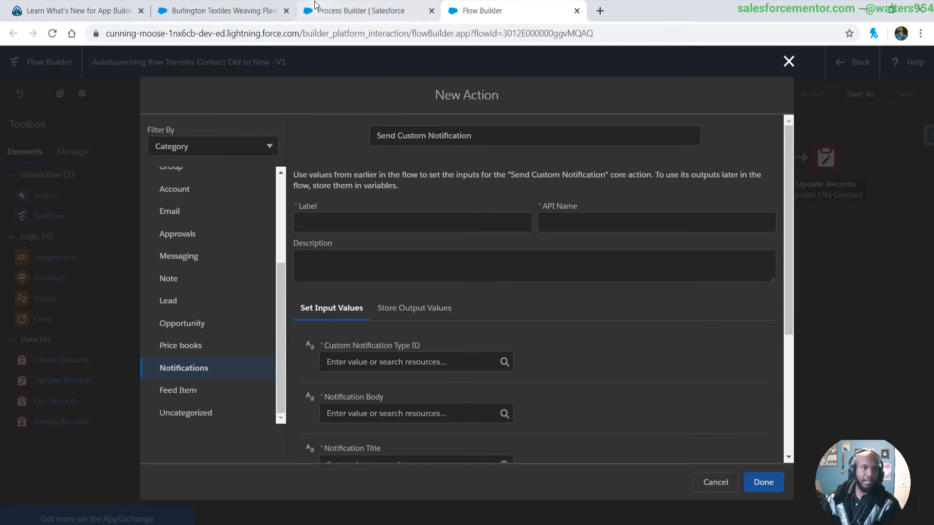
# In the Contact - Main Trigger process, add a Send Custom Notification immediate action under the Title = Active criteria.
pyautogui.click(330, 11)
pyautogui.scroll(-1, 238, 374)
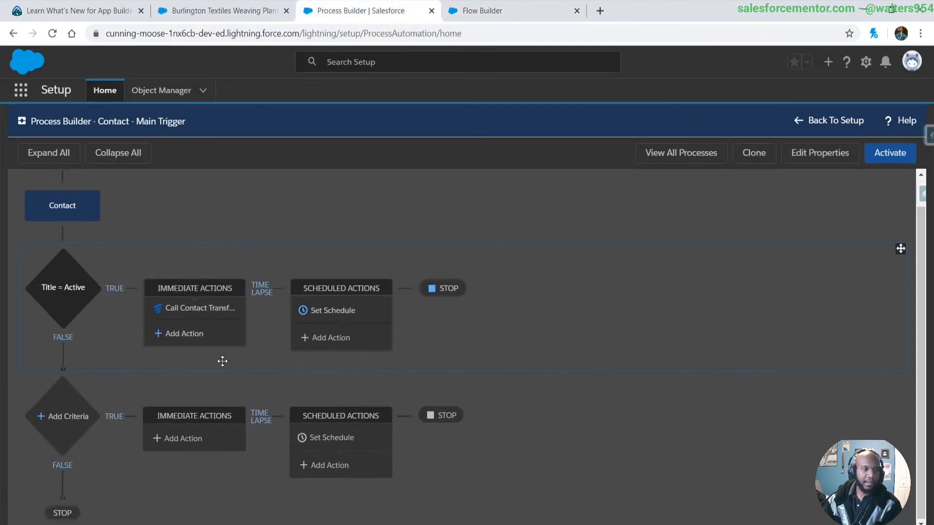
pyautogui.click(168, 334)
pyautogui.click(560, 245)
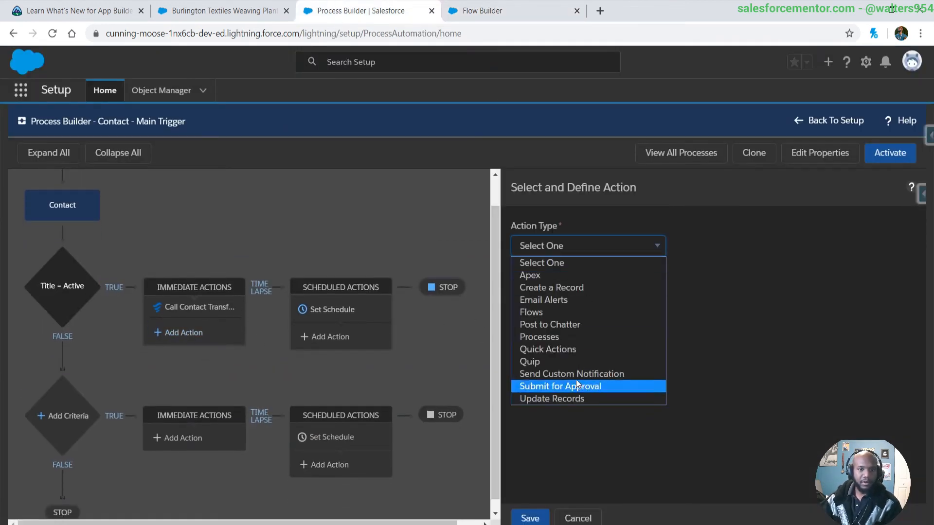
pyautogui.click(521, 374)
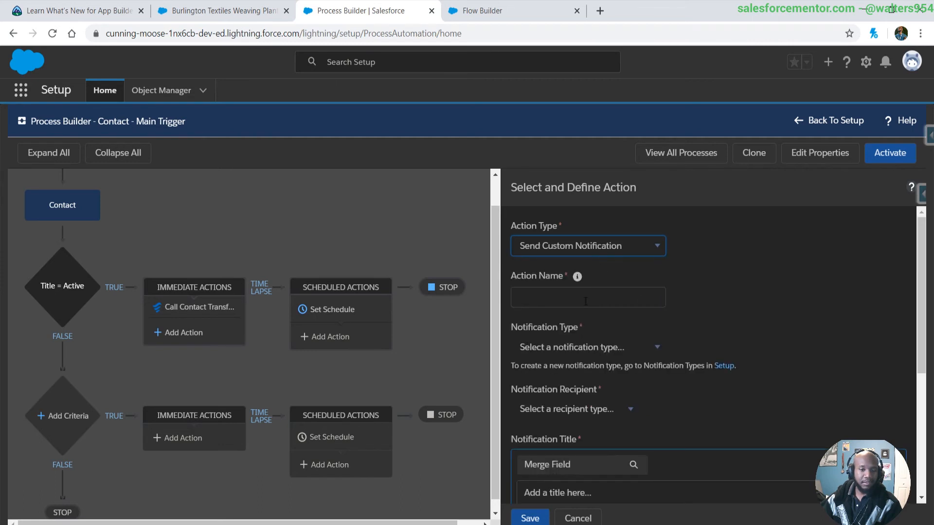
# Set the custom notification action's type to Desktop & Mobile and its recipient type to User.
pyautogui.scroll(-1, 586, 302)
pyautogui.click(576, 346)
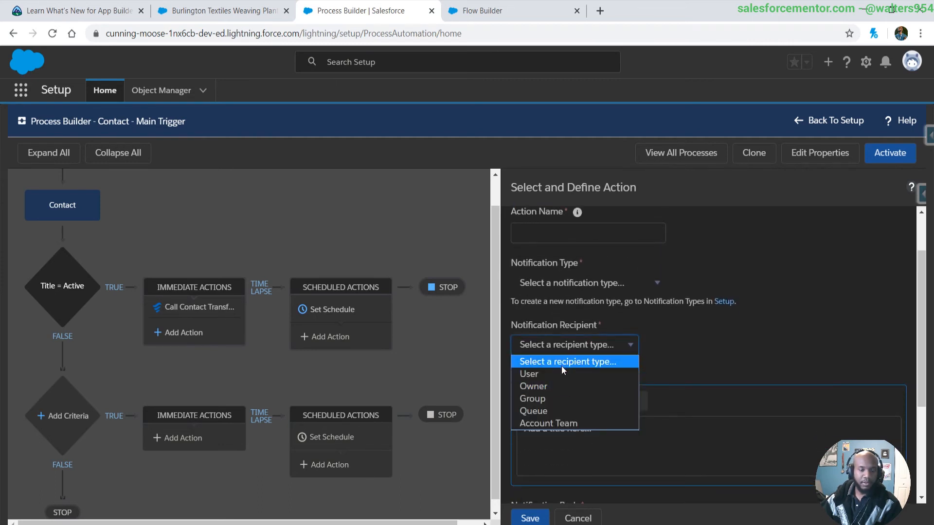
pyautogui.click(566, 282)
pyautogui.click(570, 311)
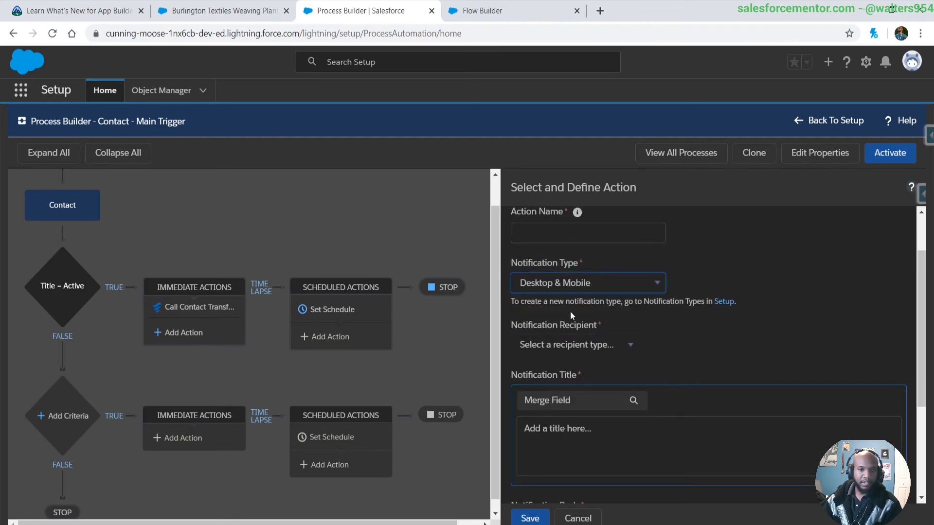
pyautogui.click(544, 345)
pyautogui.click(556, 378)
pyautogui.scroll(-2, 507, 419)
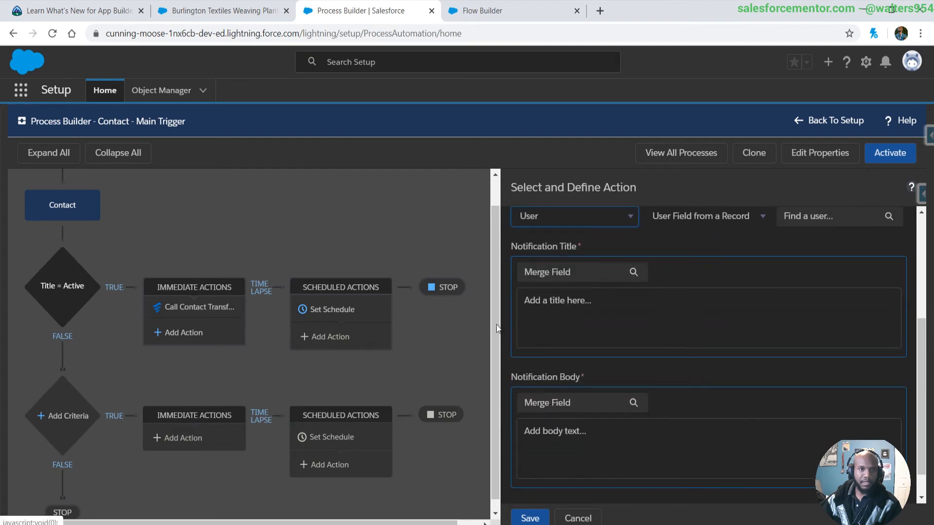
# Return to Flow Builder's Send Custom Notification action and examine its required inputs and the resources offered for Custom Notification Type ID.
pyautogui.click(481, 10)
pyautogui.scroll(-3, 363, 255)
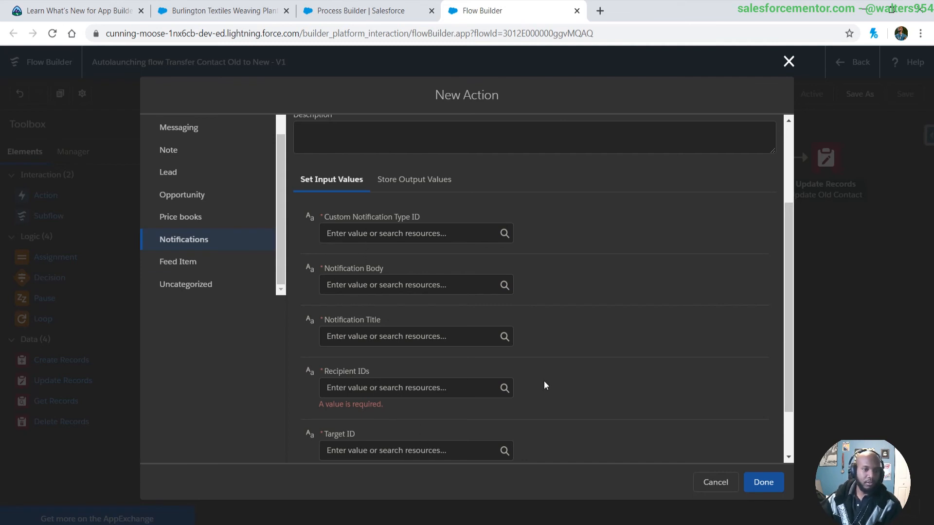
pyautogui.click(409, 233)
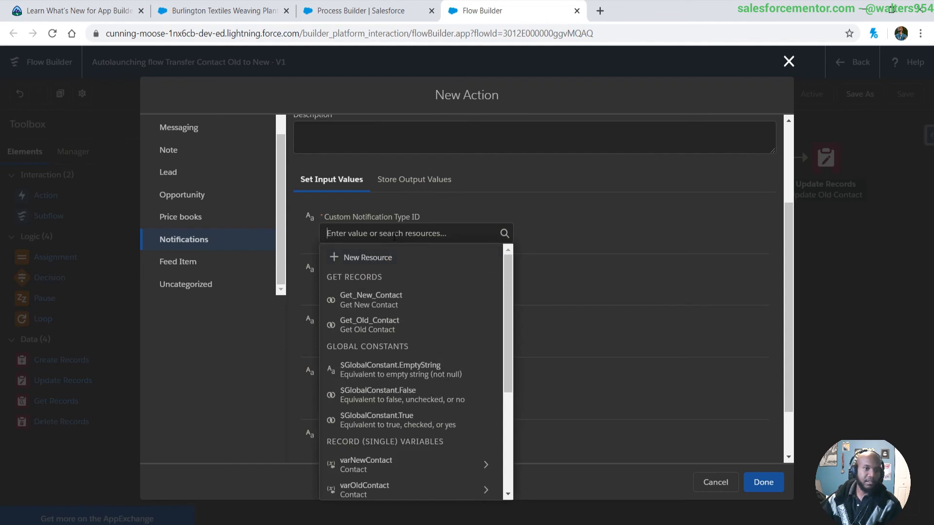
pyautogui.click(464, 209)
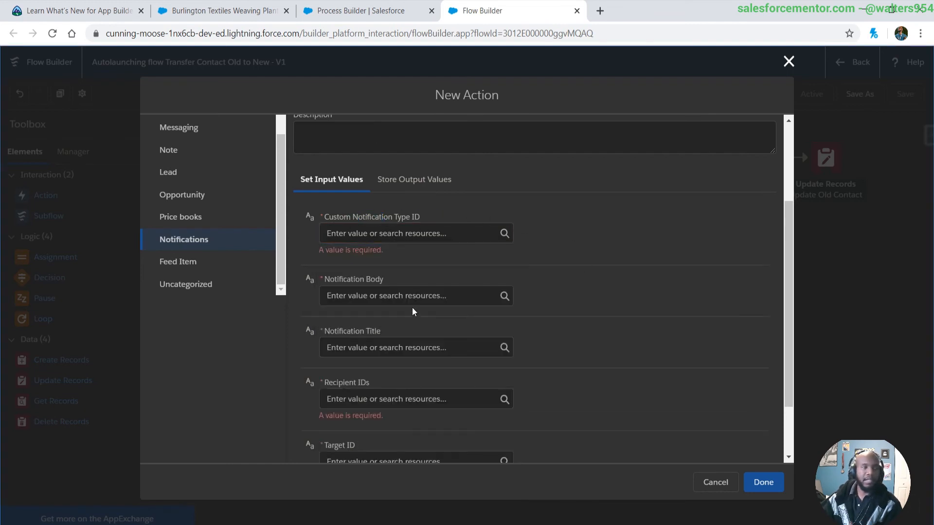
pyautogui.scroll(-2, 533, 380)
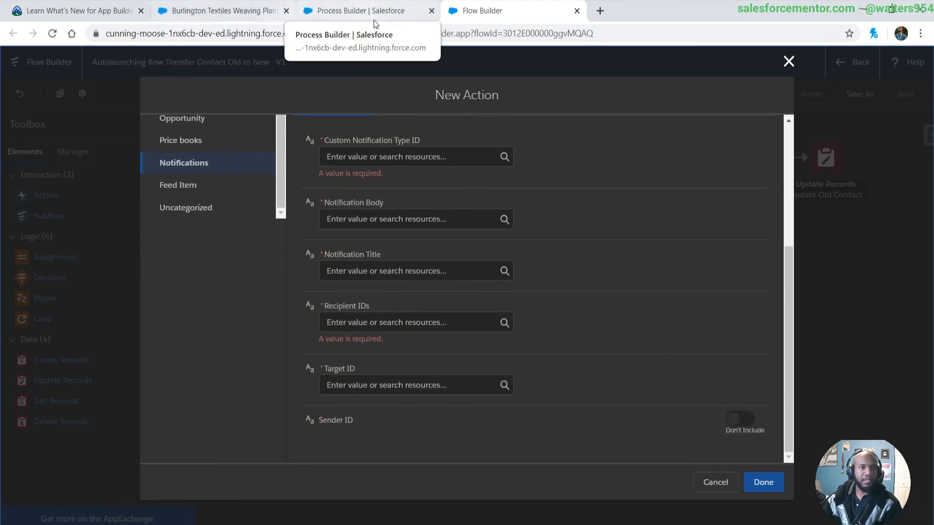
# Check the Trailhead section on sending custom notifications against the Send Custom Notification action's input fields in Flow Builder.
pyautogui.click(216, 14)
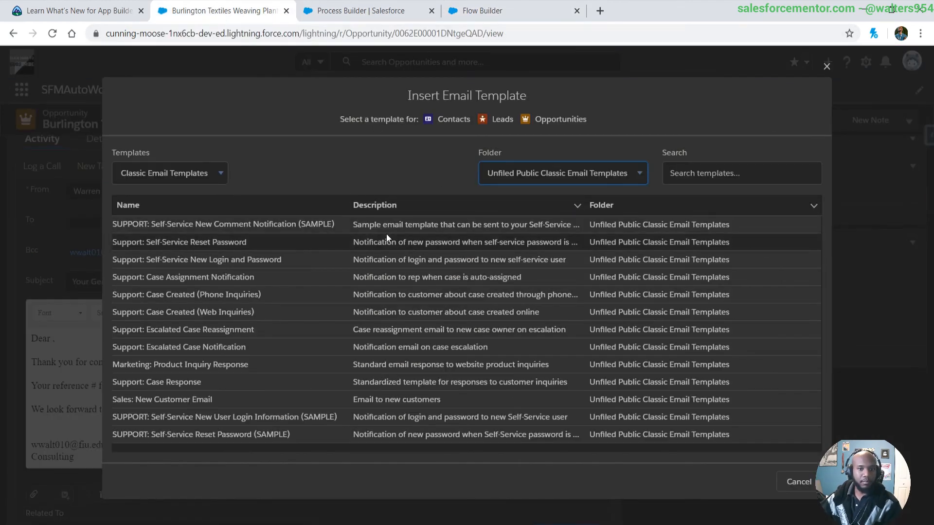
pyautogui.click(70, 11)
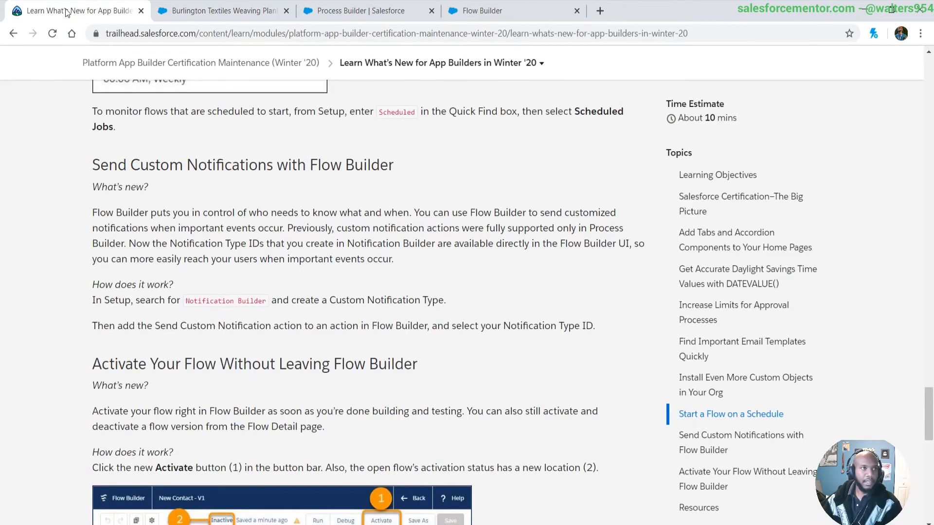
pyautogui.click(485, 14)
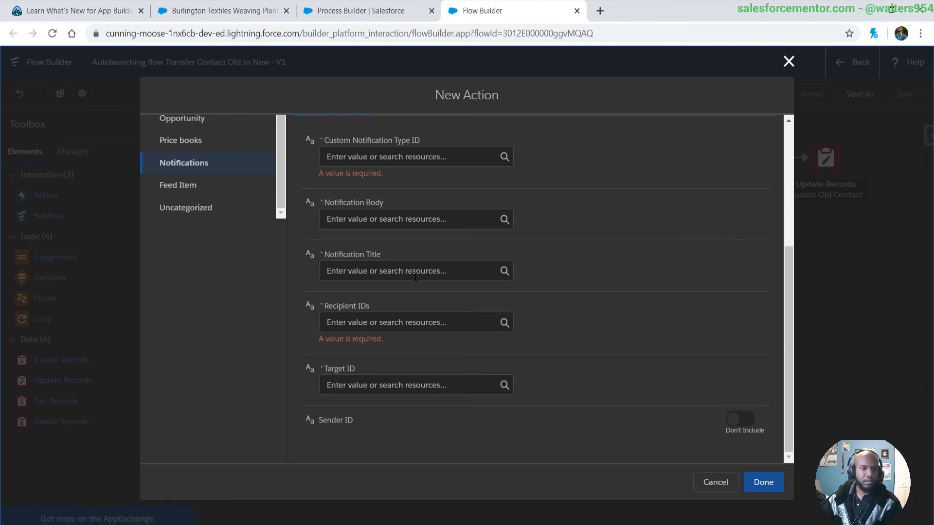
pyautogui.scroll(5, 506, 378)
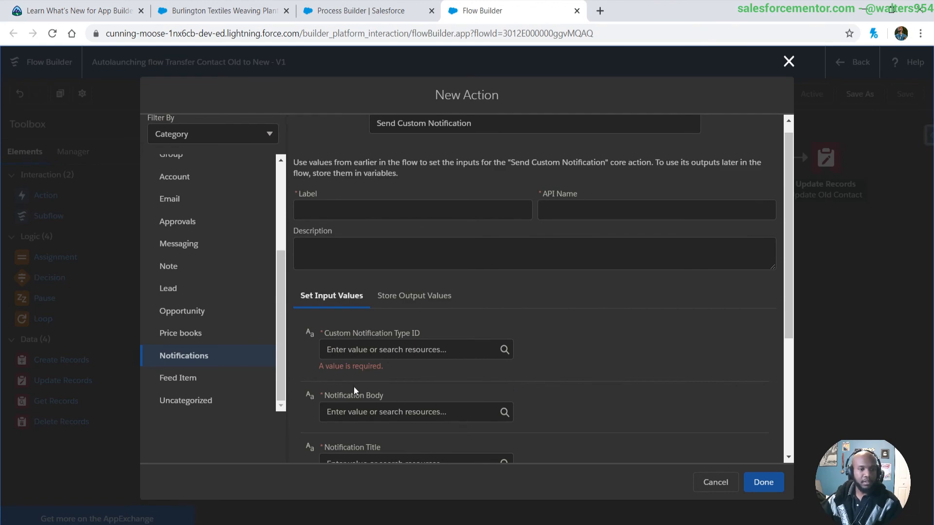
# Return to the Trailhead unit and read the section Activate Your Flow Without Leaving Flow Builder.
pyautogui.click(82, 10)
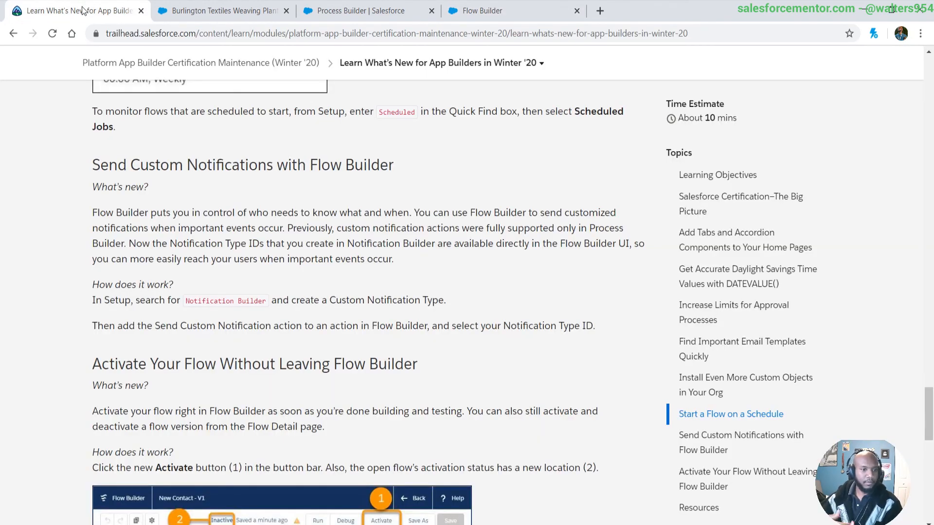
pyautogui.scroll(-3, 341, 244)
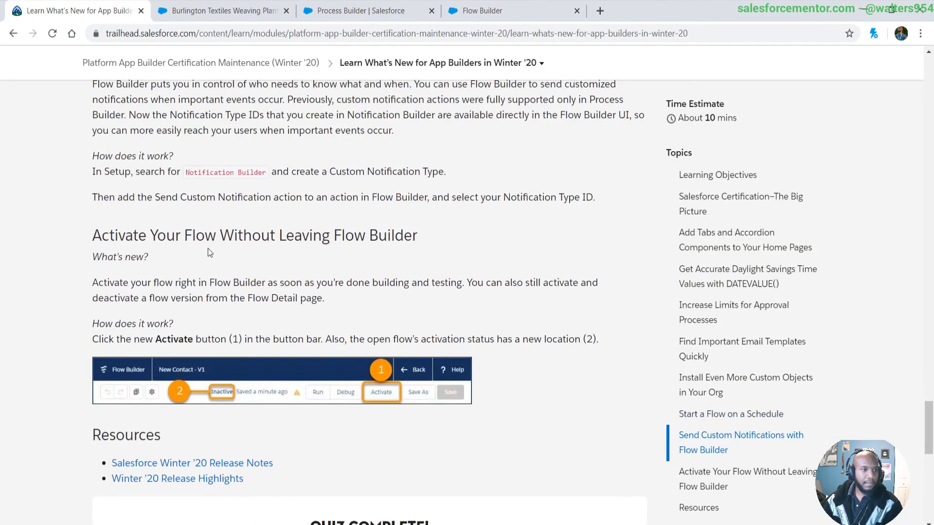
pyautogui.moveTo(141, 237); pyautogui.dragTo(382, 238)
pyautogui.click(411, 242)
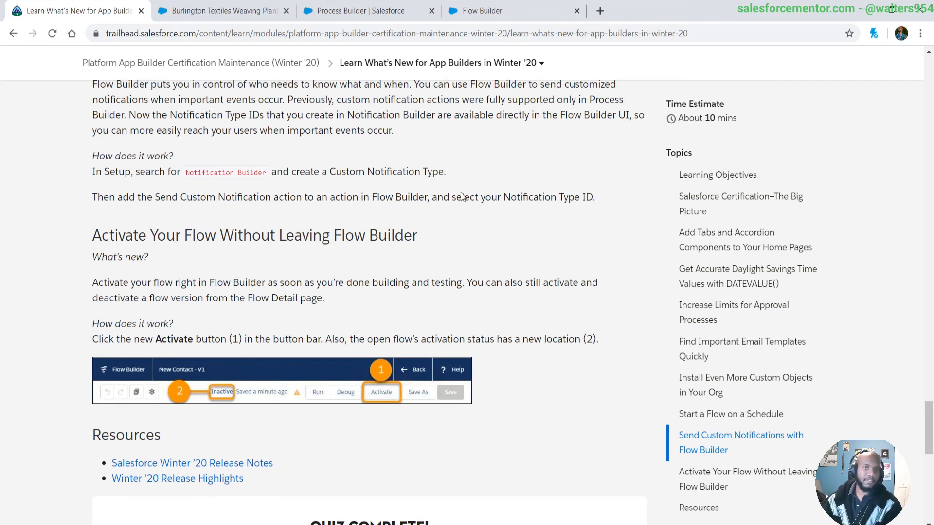
# In Flow Builder, save the Autolaunching flow Transfer Contact Old to New as a new version and activate it.
pyautogui.click(481, 10)
pyautogui.click(789, 62)
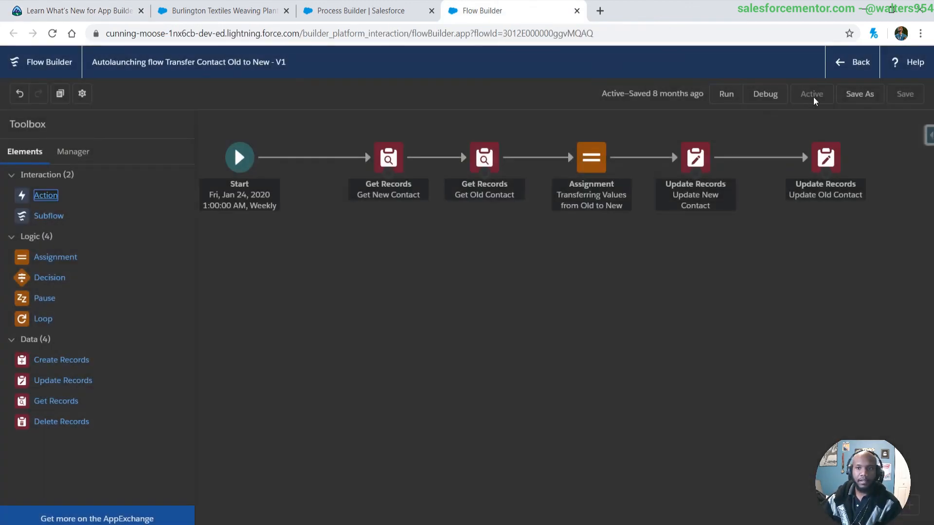
pyautogui.click(859, 93)
pyautogui.click(766, 387)
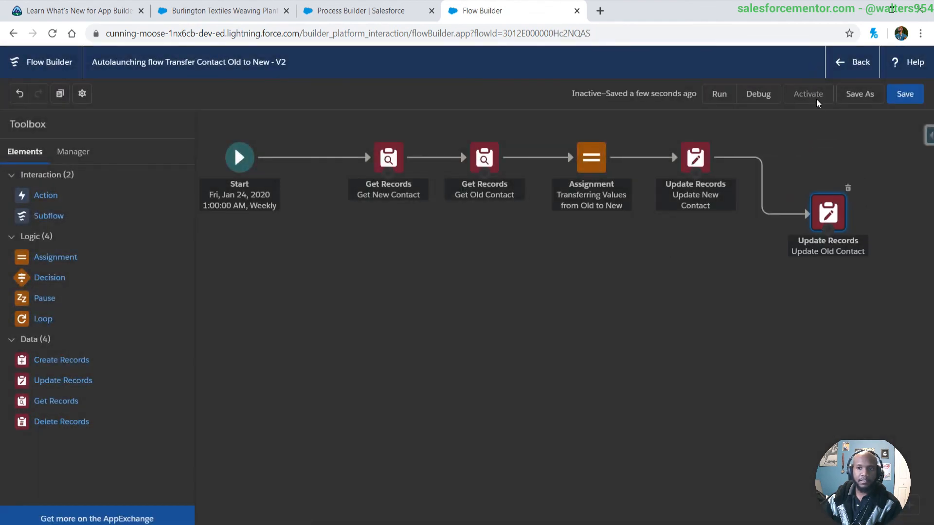
pyautogui.click(801, 101)
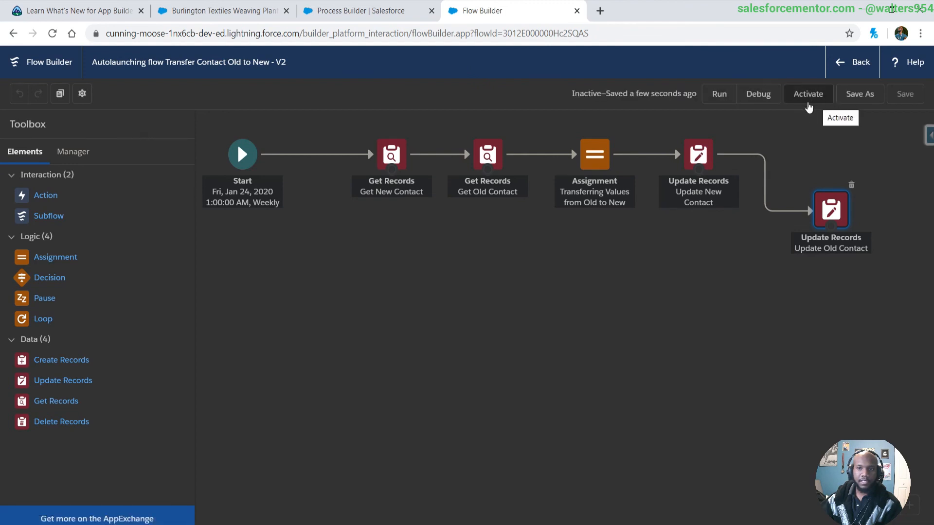
pyautogui.click(809, 106)
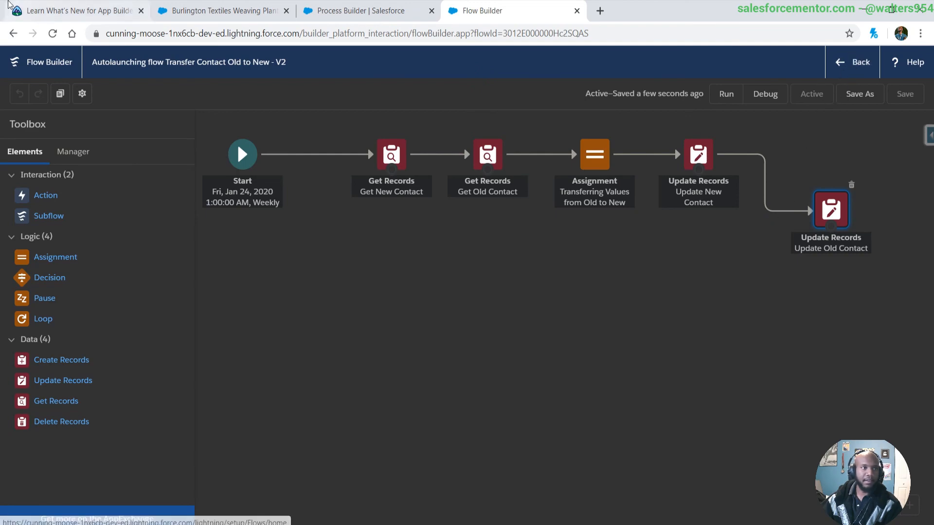
# Switch back to the Trailhead unit and review its last flow sections, resources and quiz area.
pyautogui.click(49, 11)
pyautogui.scroll(-1, 295, 226)
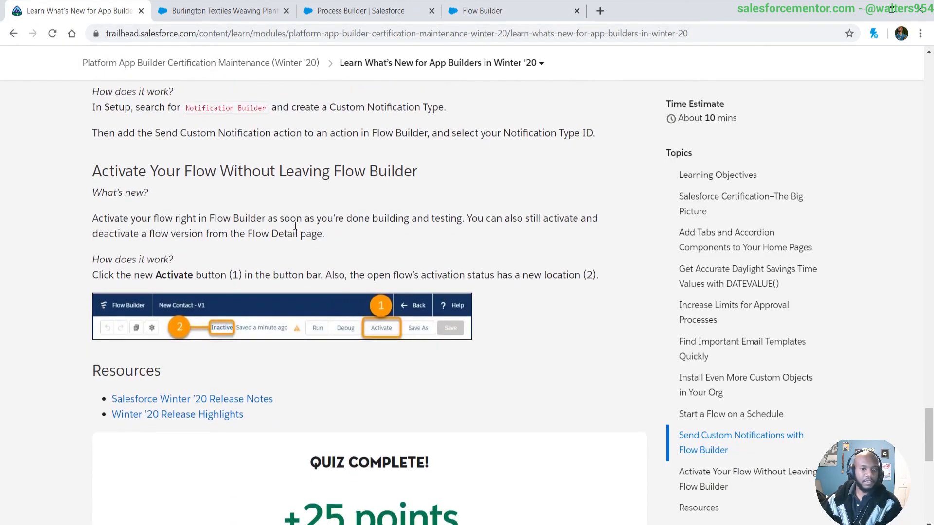
pyautogui.scroll(3, 299, 210)
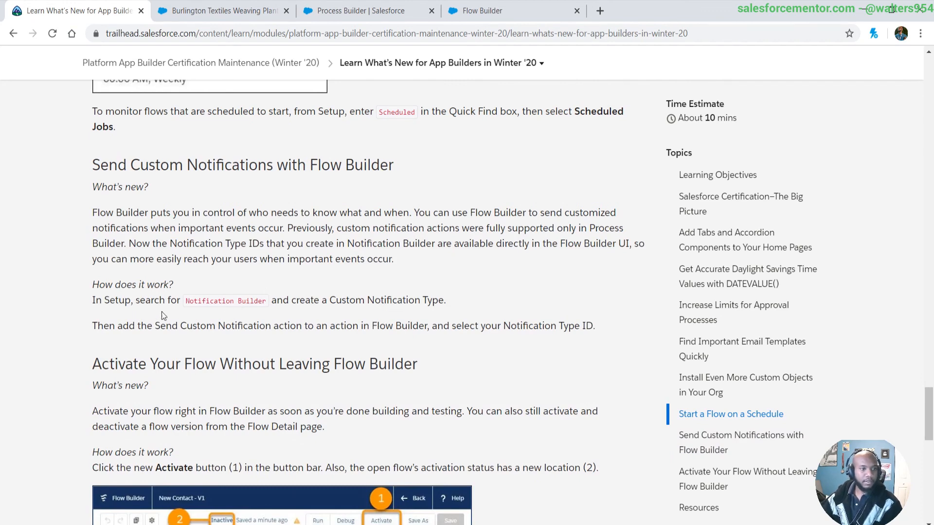
pyautogui.scroll(-3, 157, 211)
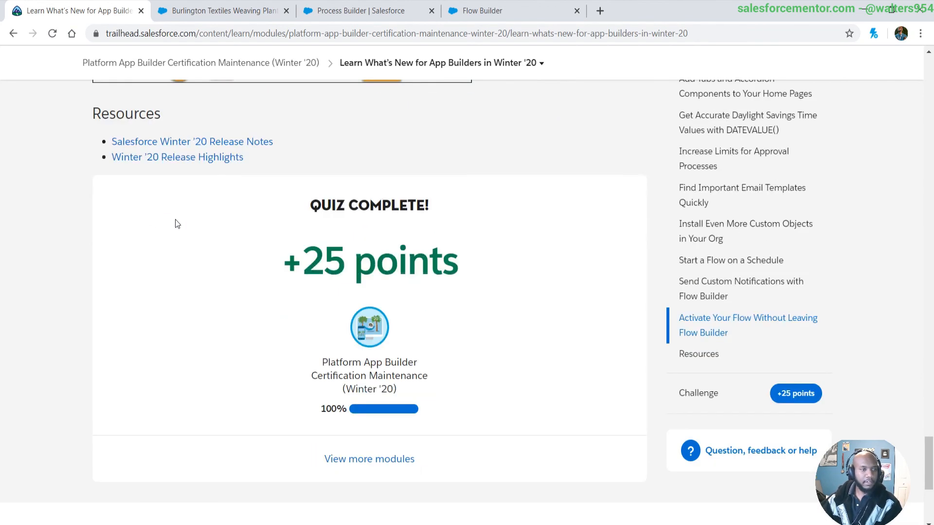